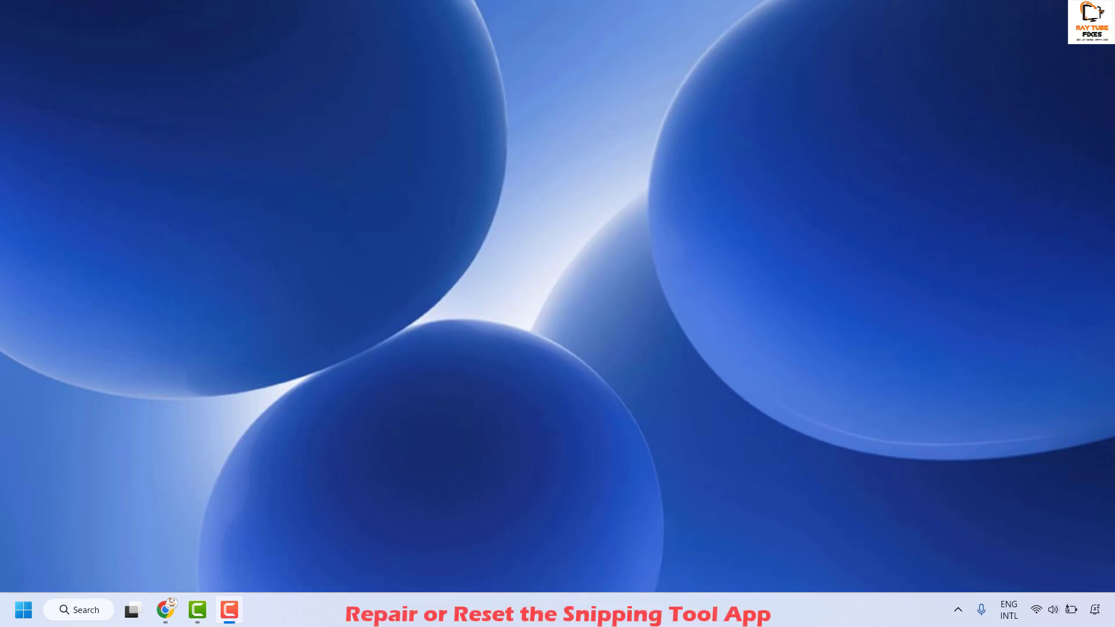
# Step: Open Snipping Tool's App settings page from a Windows search for 'snippi'
pyautogui.click(81, 608)
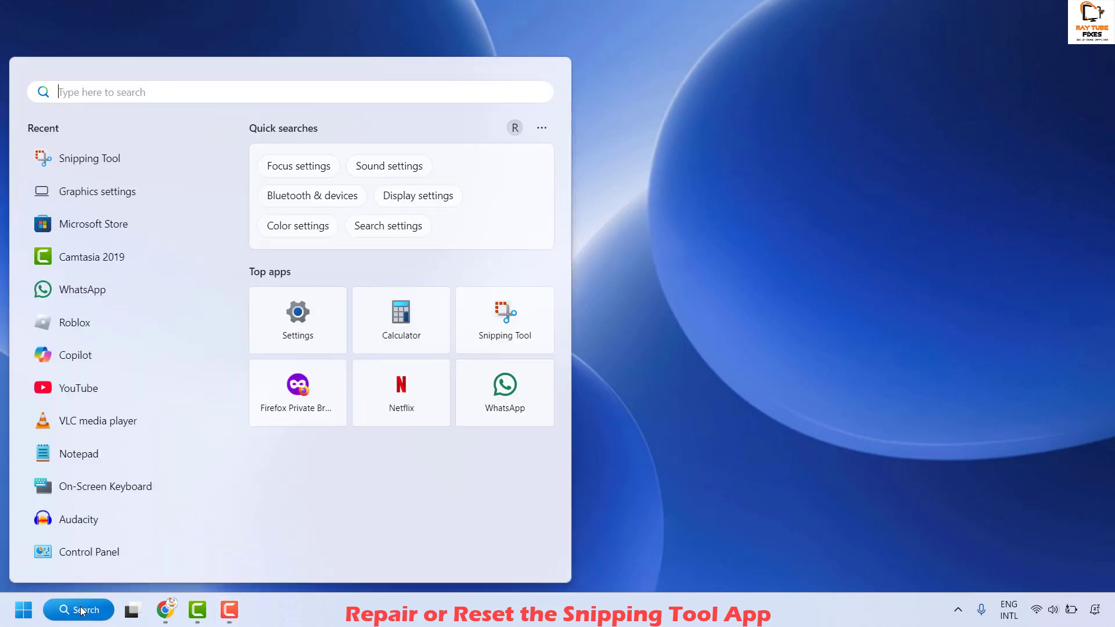
pyautogui.write('snippi')
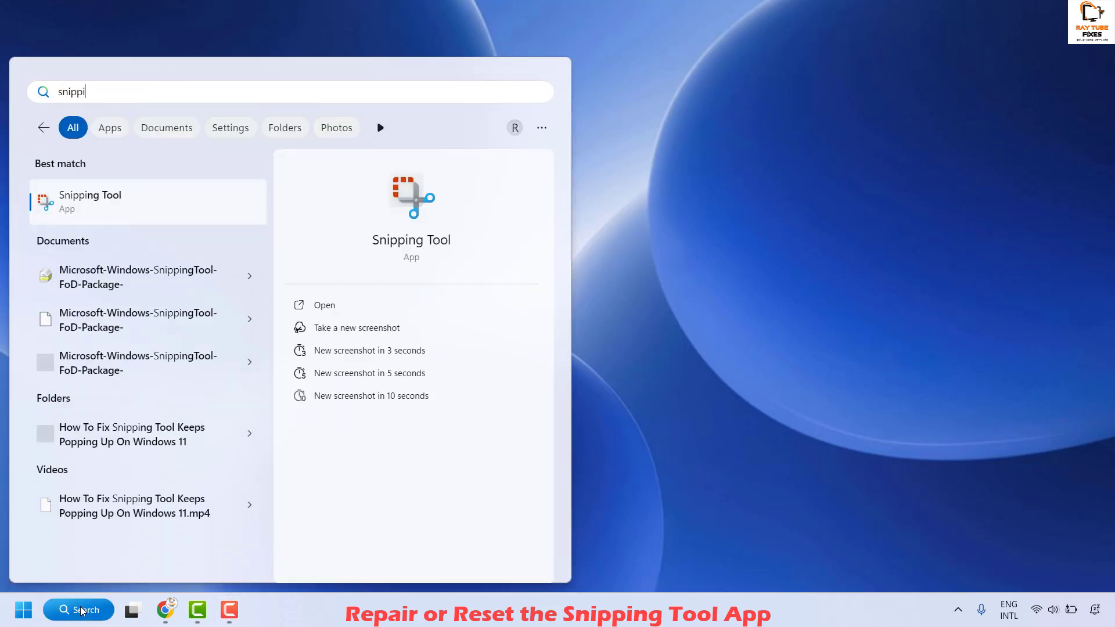
pyautogui.rightClick(112, 207)
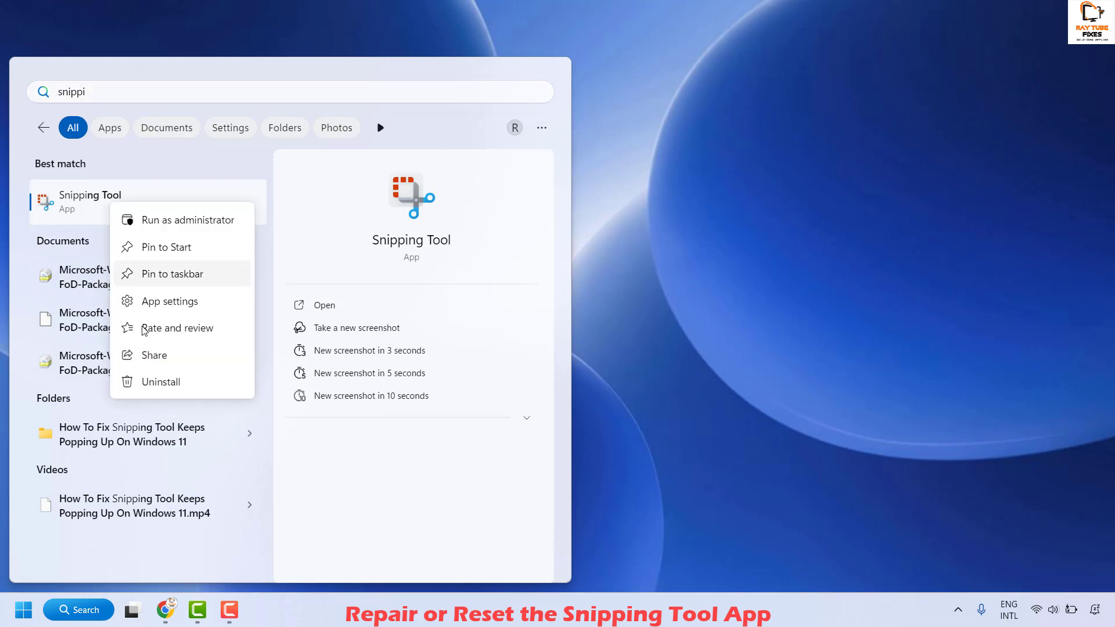
pyautogui.click(146, 303)
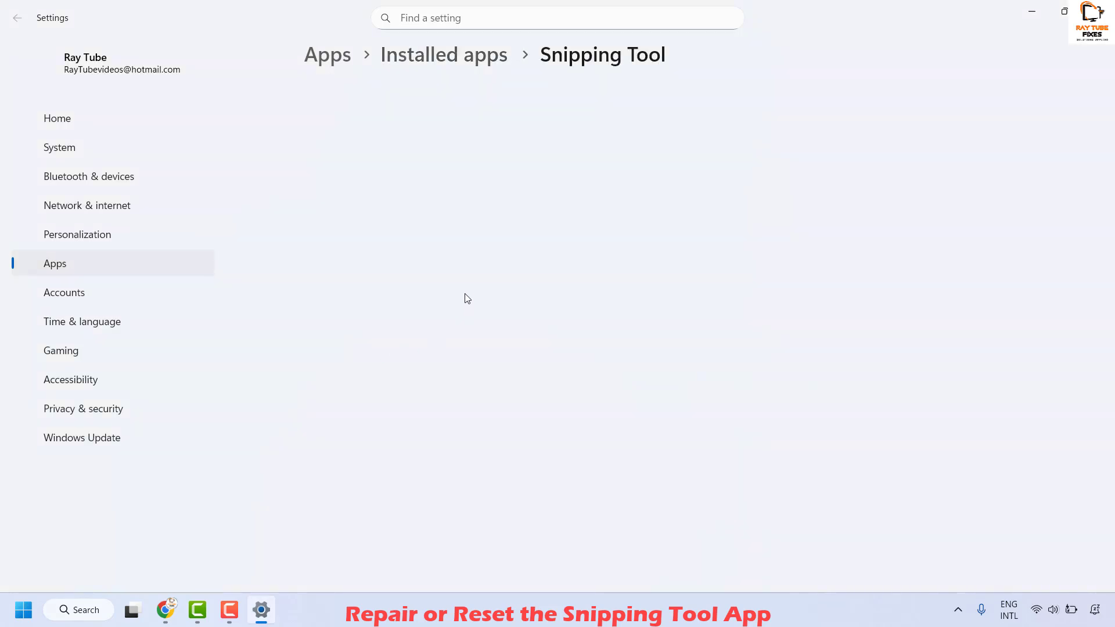
# Step: Terminate Snipping Tool and its processes, then repair the app
pyautogui.scroll(-3, 624, 334)
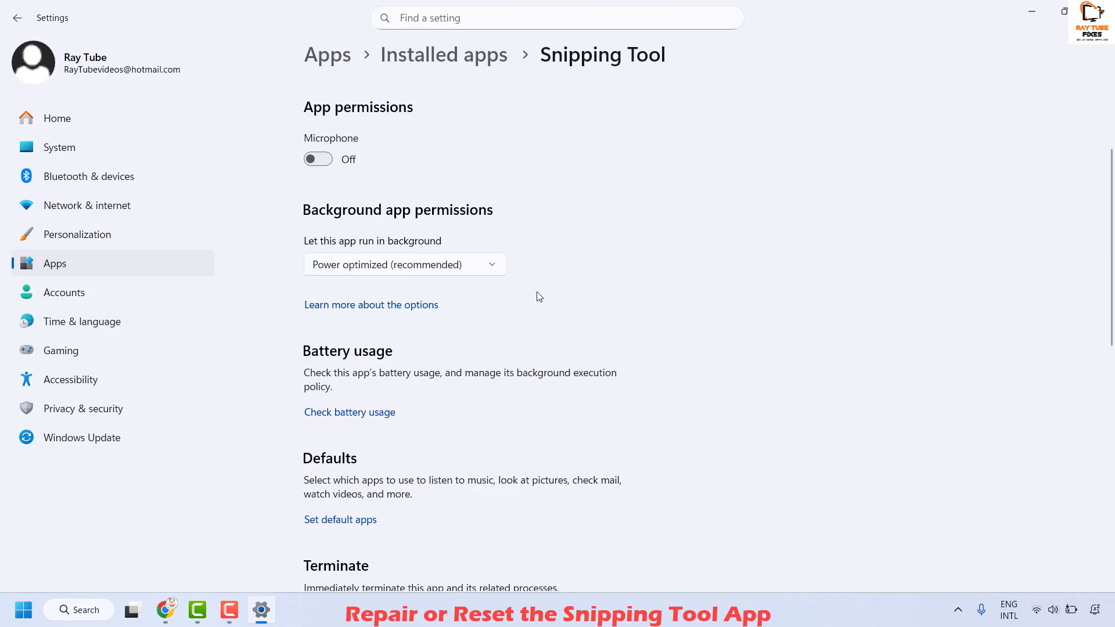
pyautogui.scroll(-5, 539, 296)
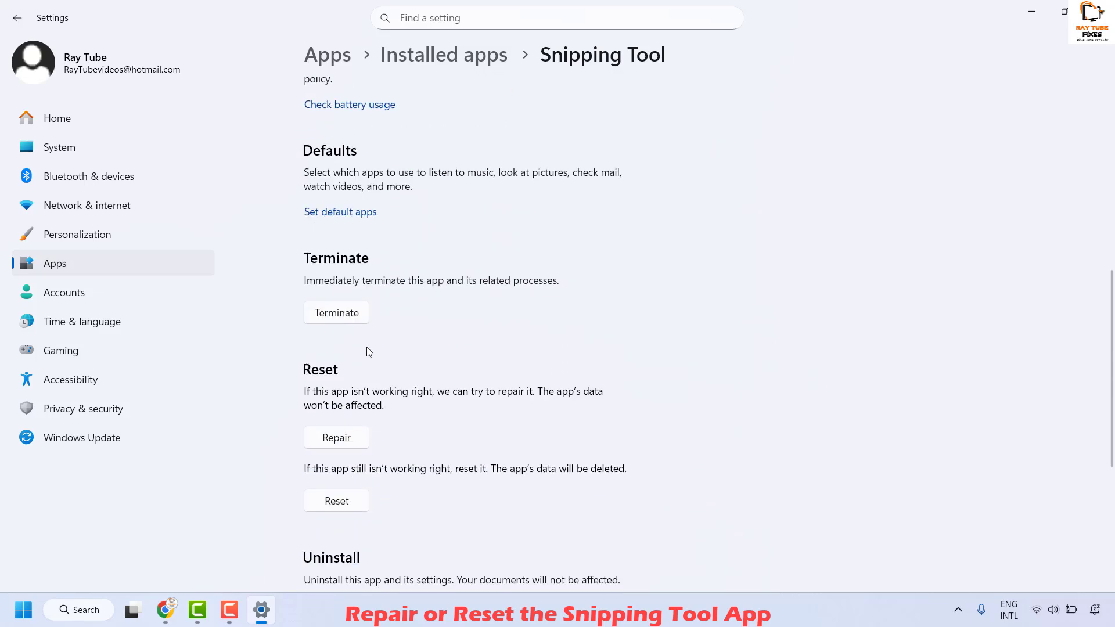
pyautogui.click(346, 312)
pyautogui.click(342, 444)
# Step: Reset Snipping Tool, confirming deletion of its data, and close Settings
pyautogui.click(346, 507)
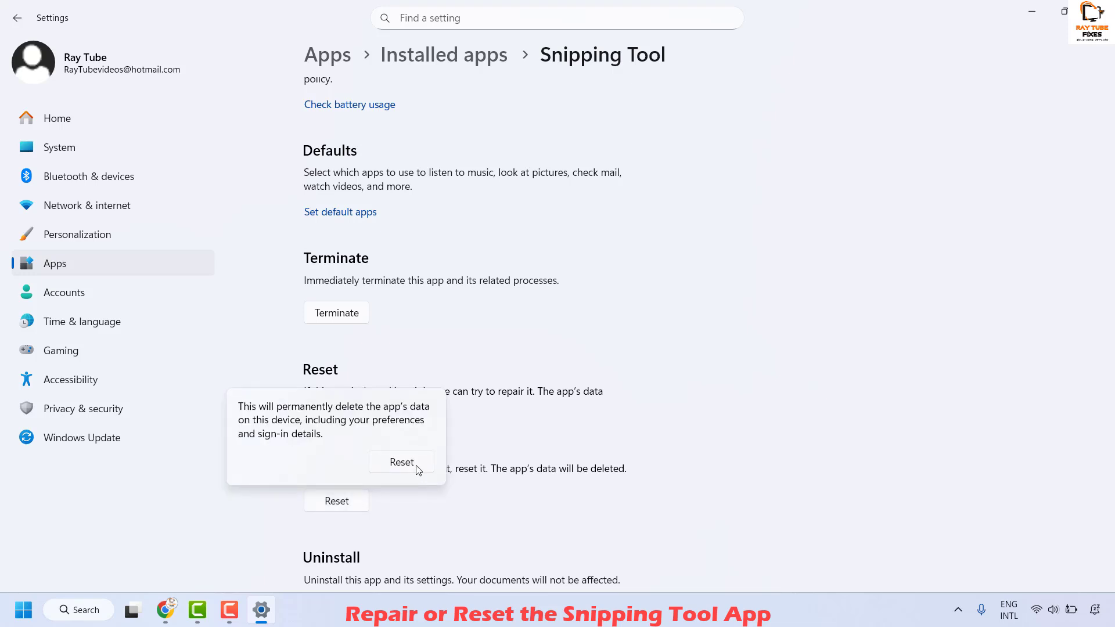
pyautogui.click(416, 468)
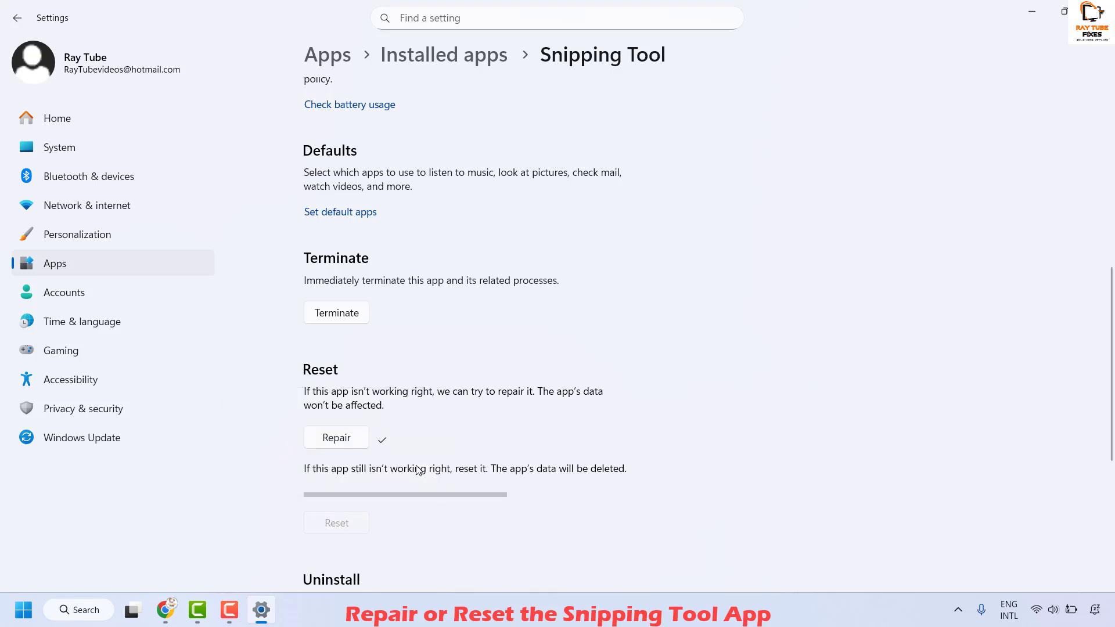
pyautogui.scroll(-4, 595, 375)
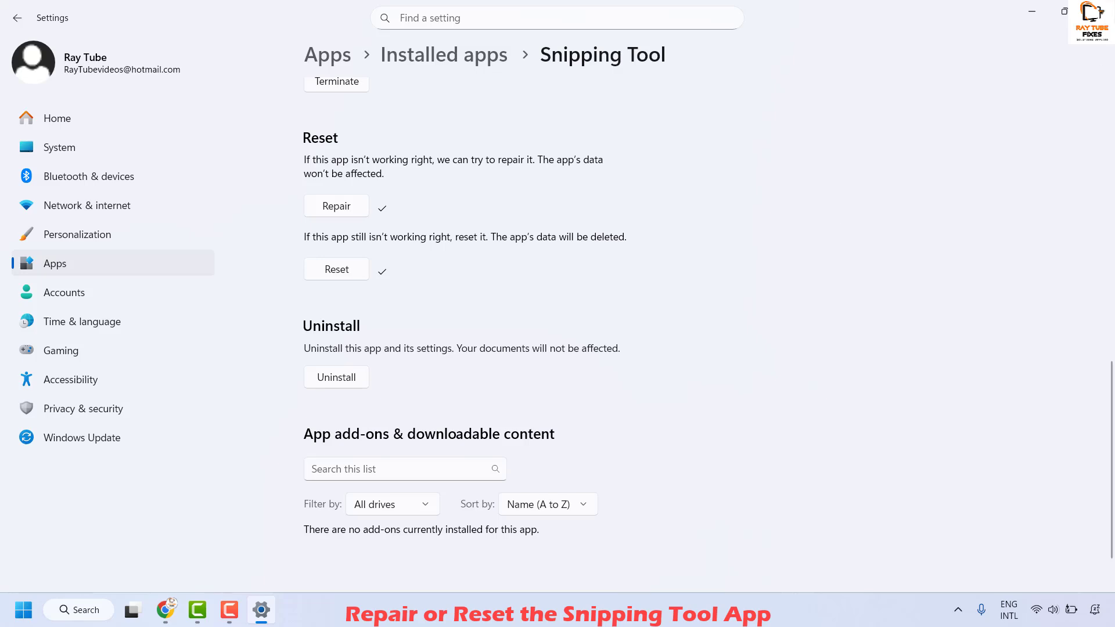
pyautogui.hotkey('alt', 'F4')
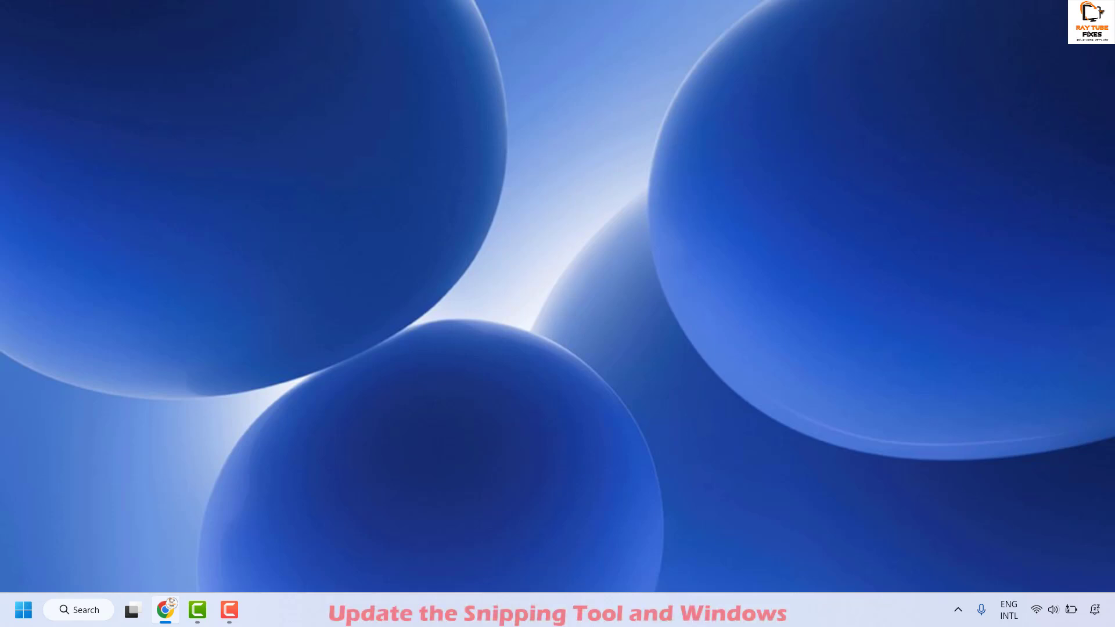
# Step: Launch Microsoft Store maximized and run Check for updates on Updates & downloads
pyautogui.click(93, 616)
pyautogui.write('microsoft store')
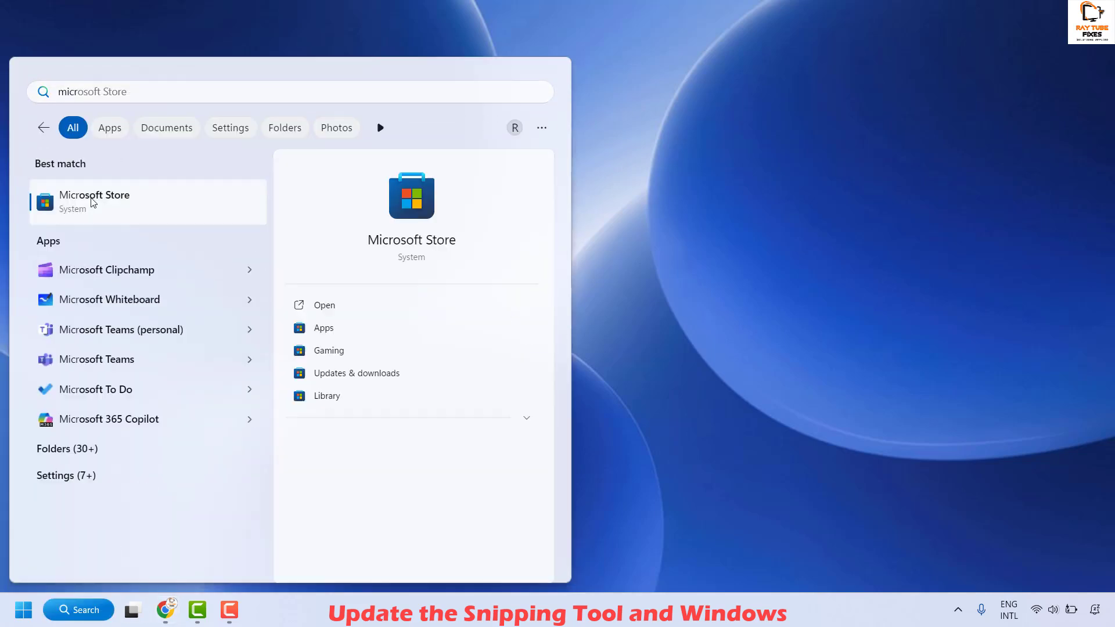
pyautogui.press('Return')
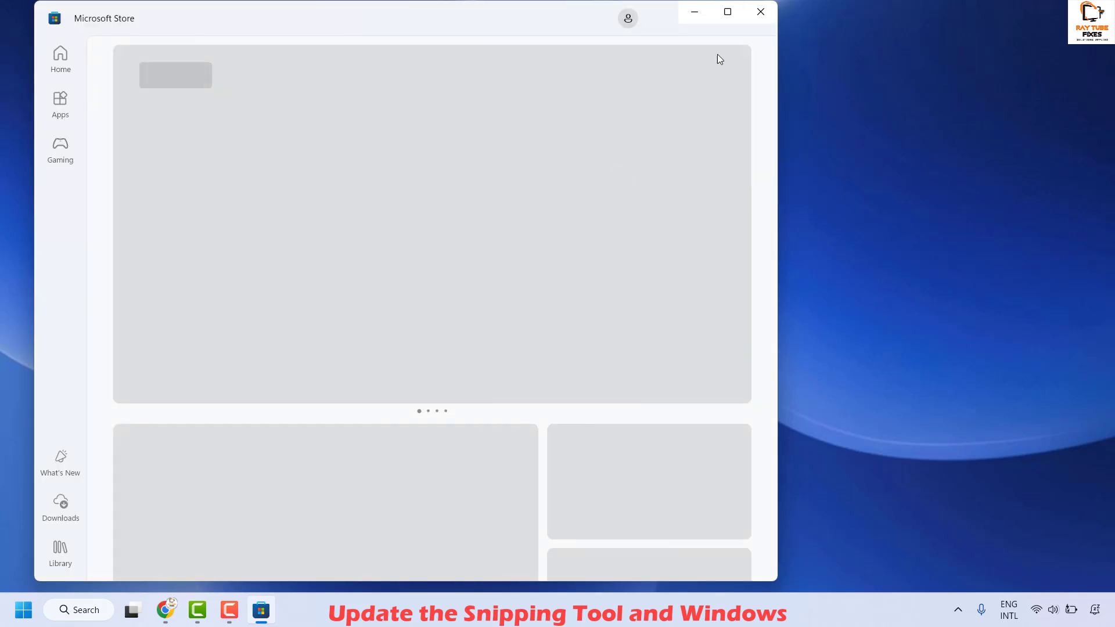
pyautogui.click(727, 12)
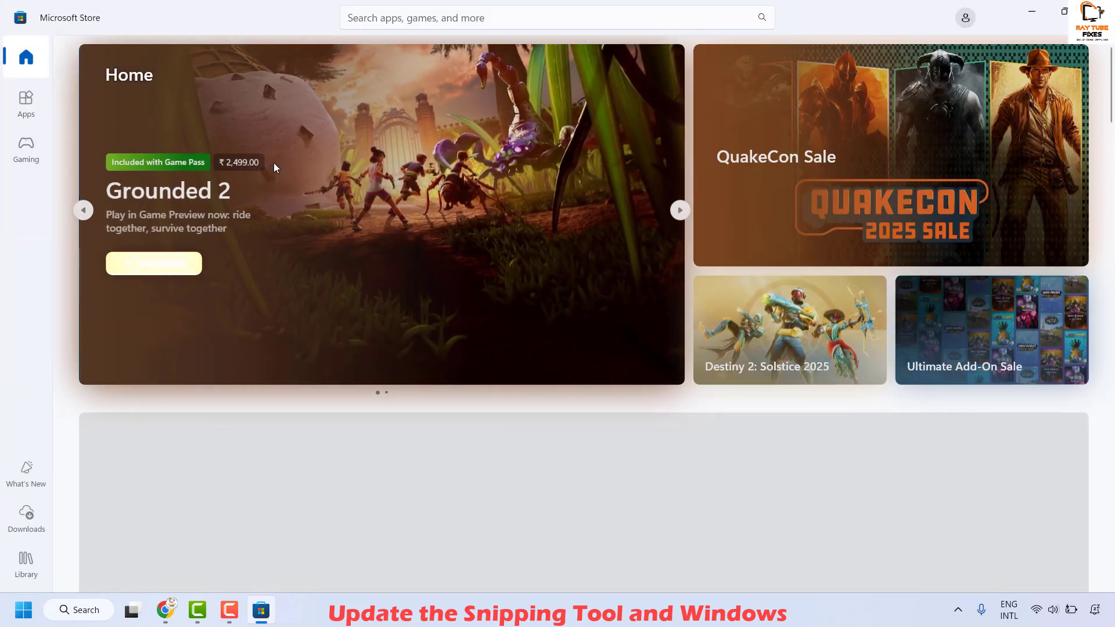
pyautogui.click(27, 526)
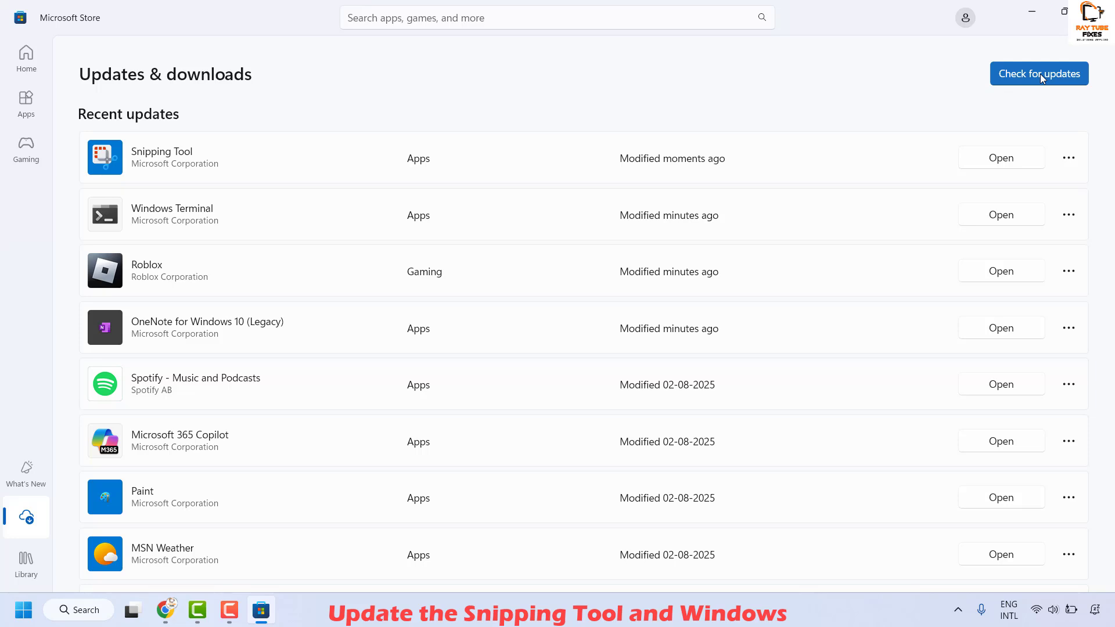
pyautogui.click(1040, 74)
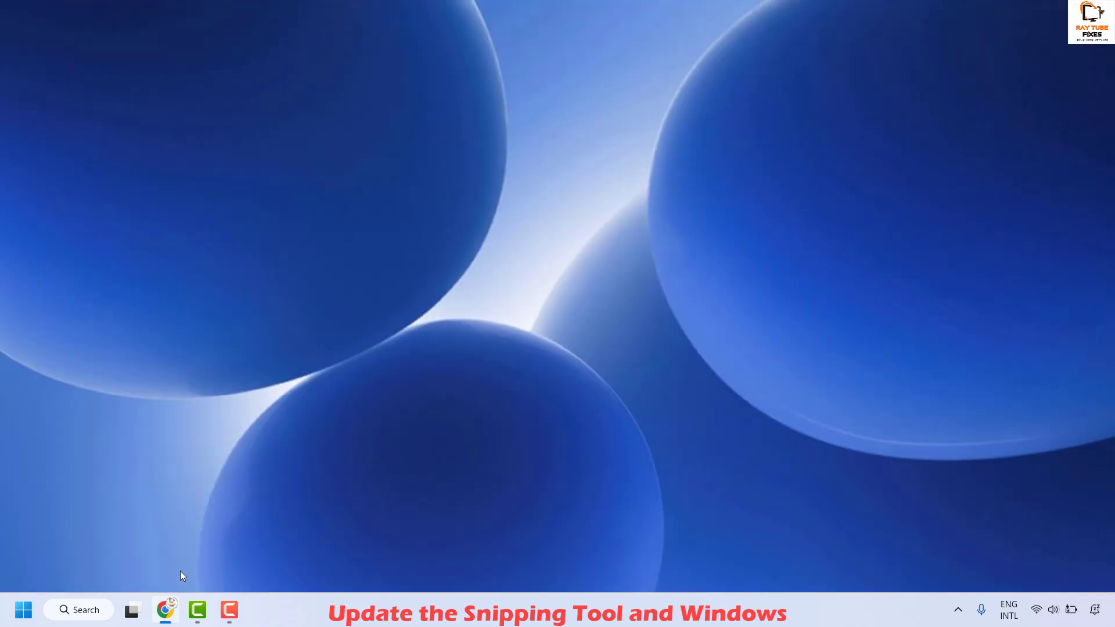
# Step: Run a Windows Update check in Settings, then close Settings
pyautogui.rightClick(24, 610)
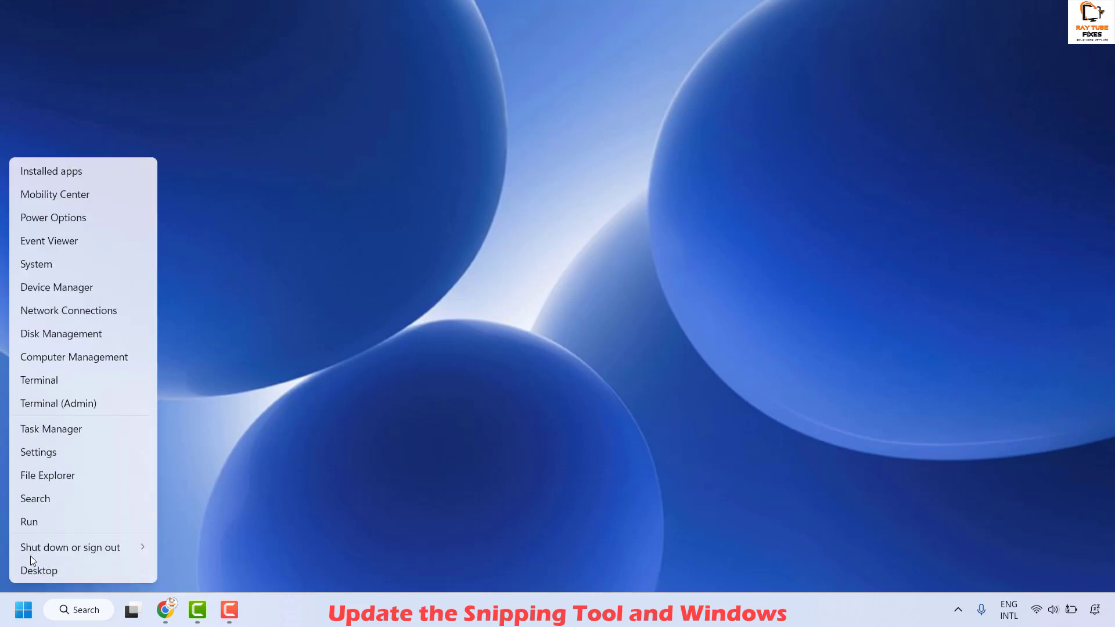
pyautogui.click(62, 453)
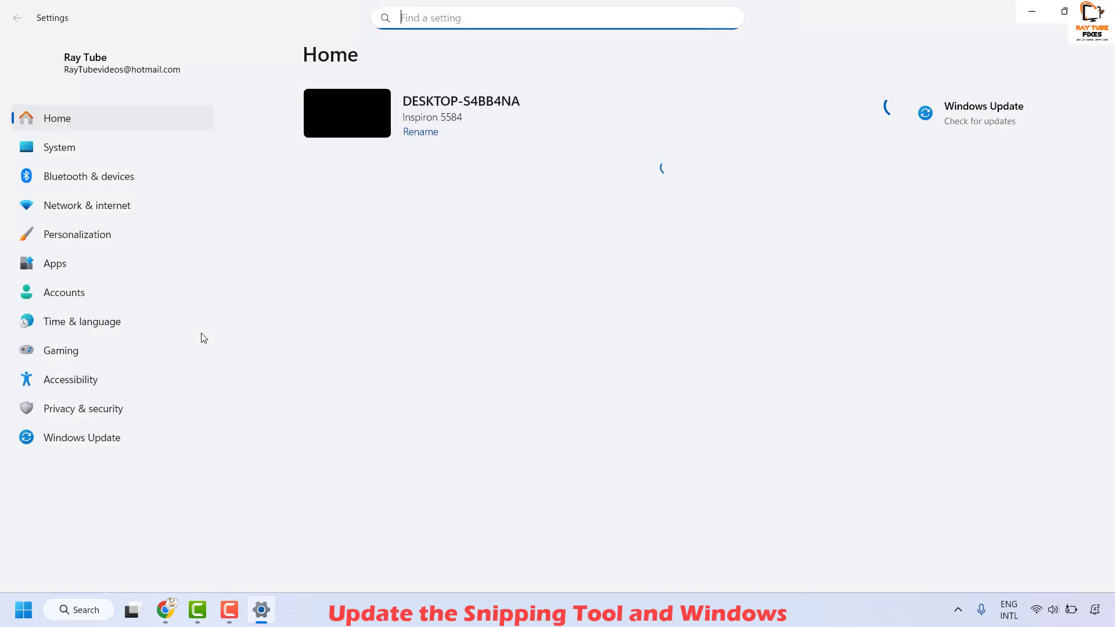
pyautogui.click(86, 440)
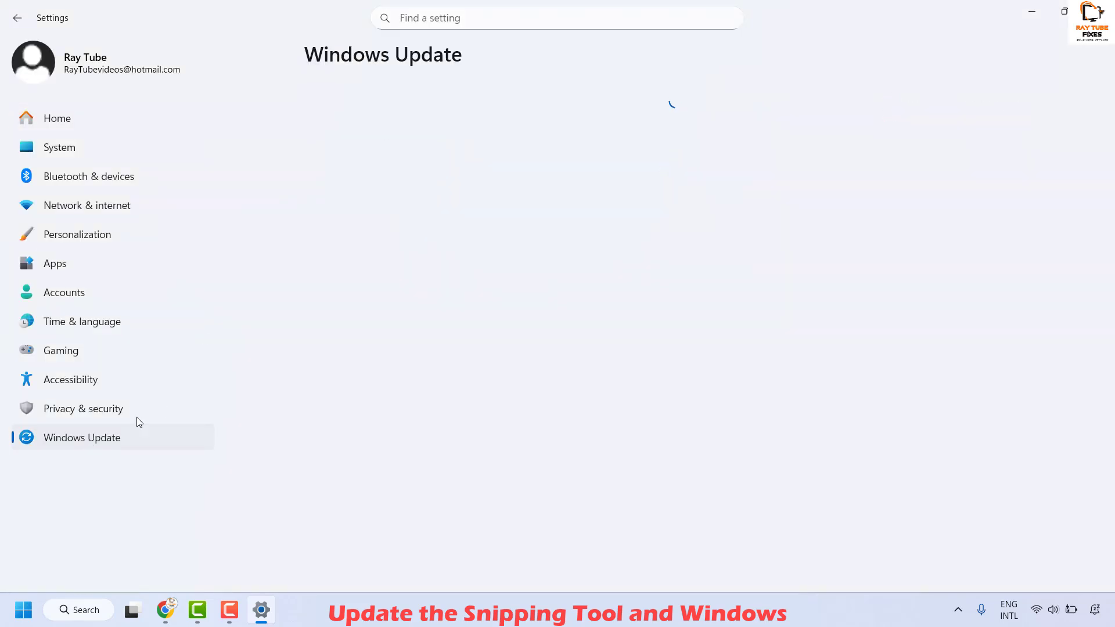
pyautogui.click(971, 125)
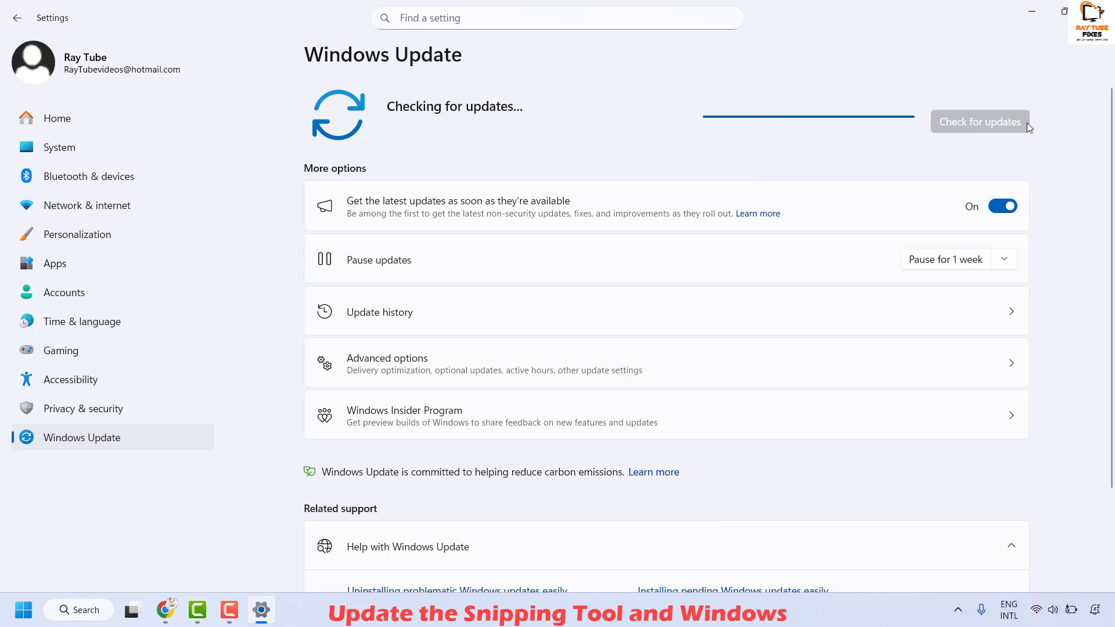
pyautogui.click(1095, 11)
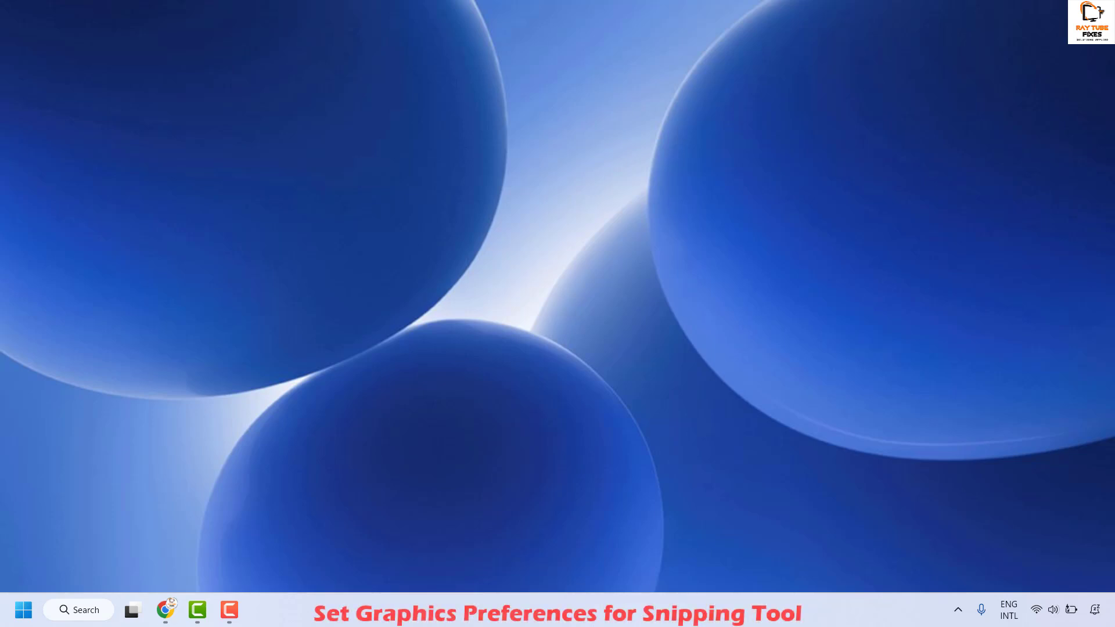
# Step: Search Windows for 'Graphics settings'
pyautogui.click(165, 609)
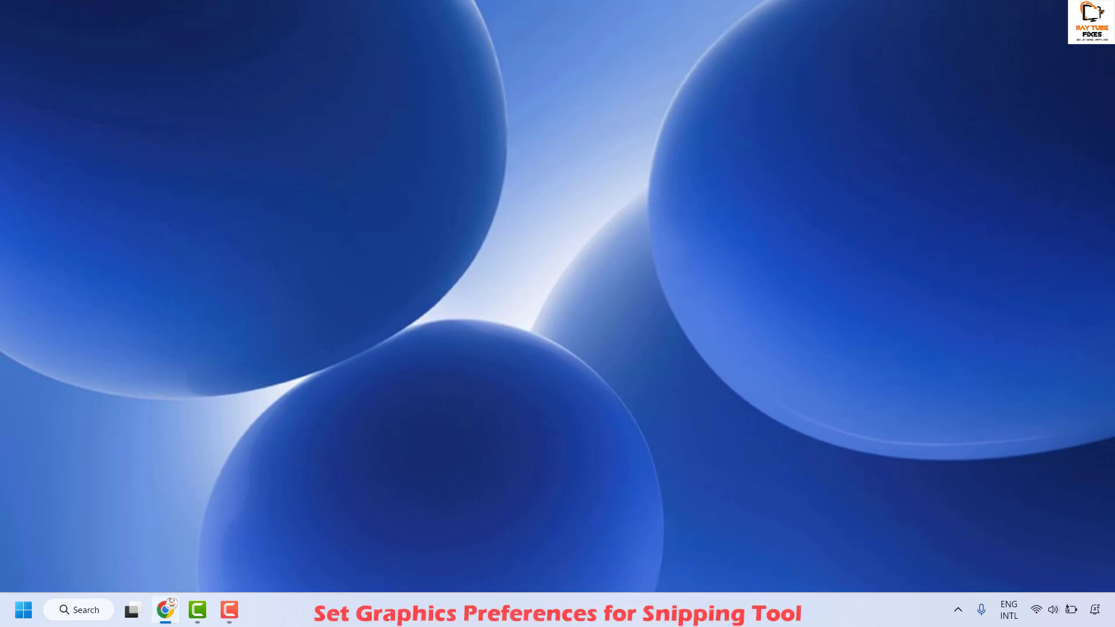
pyautogui.click(70, 609)
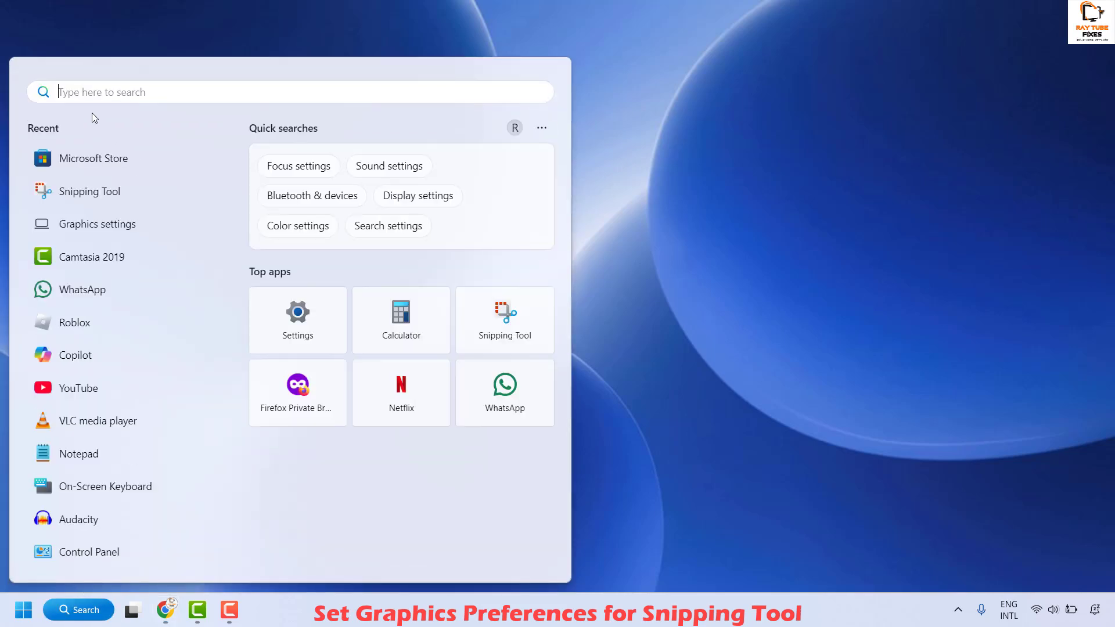
pyautogui.write('Graphics settings')
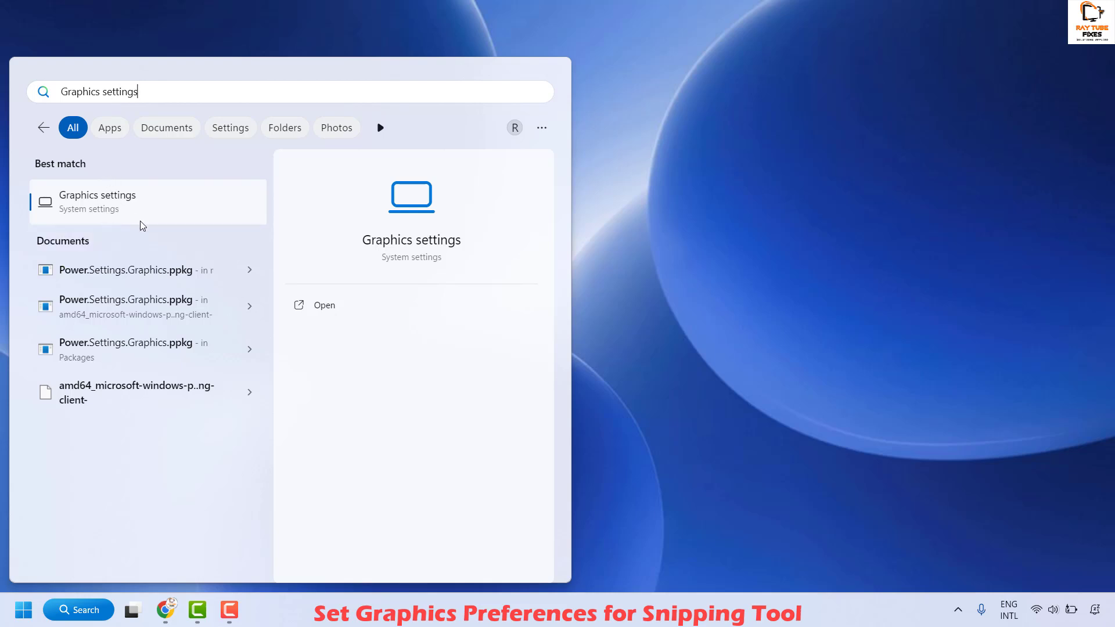
# Step: Set Microsoft Store's GPU preference to High Performance (NVIDIA GeForce MX130) in Graphics settings
pyautogui.click(112, 208)
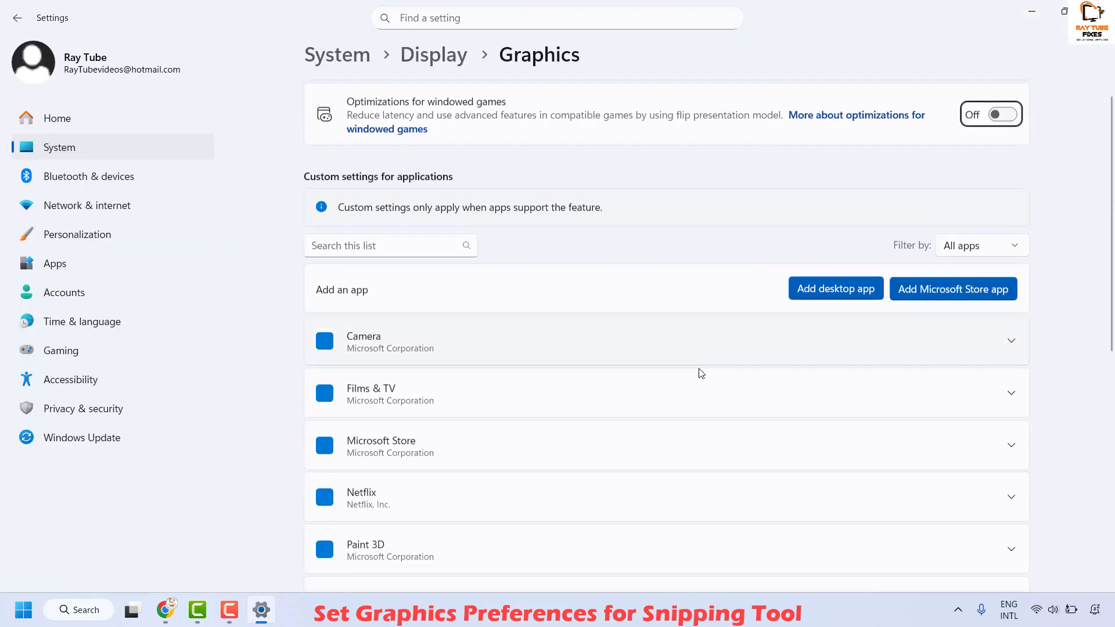
pyautogui.scroll(-5, 701, 374)
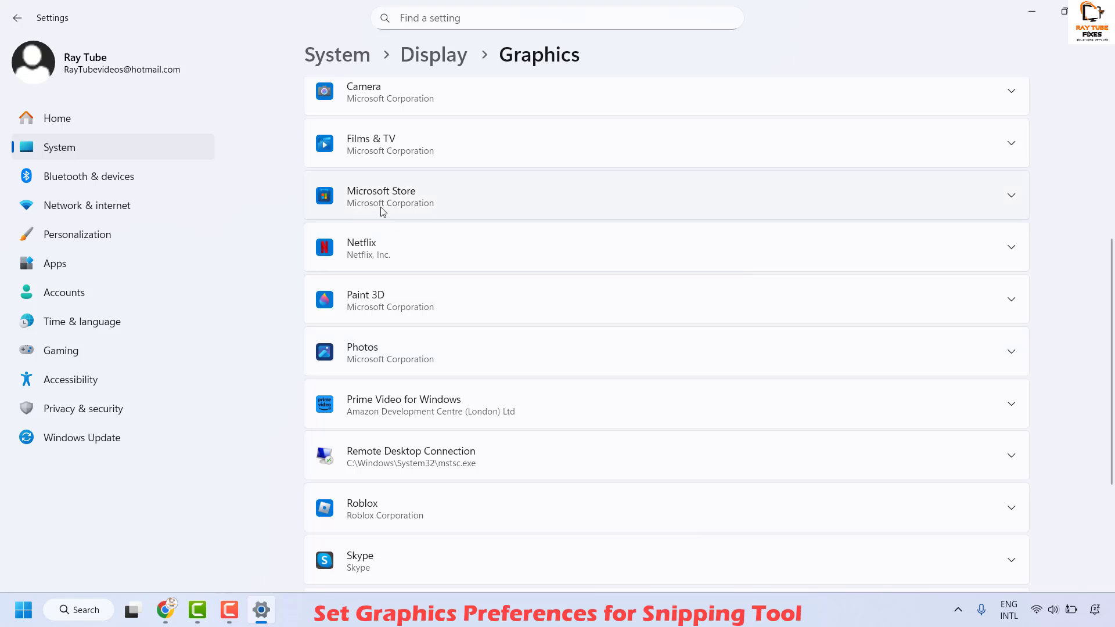
pyautogui.click(1008, 201)
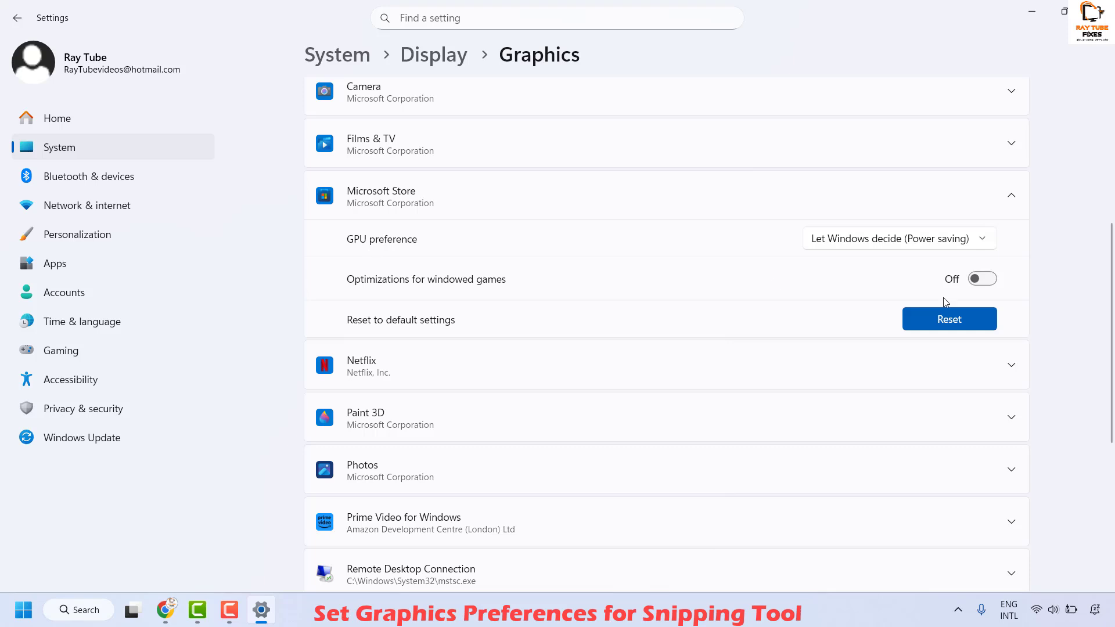
pyautogui.click(932, 241)
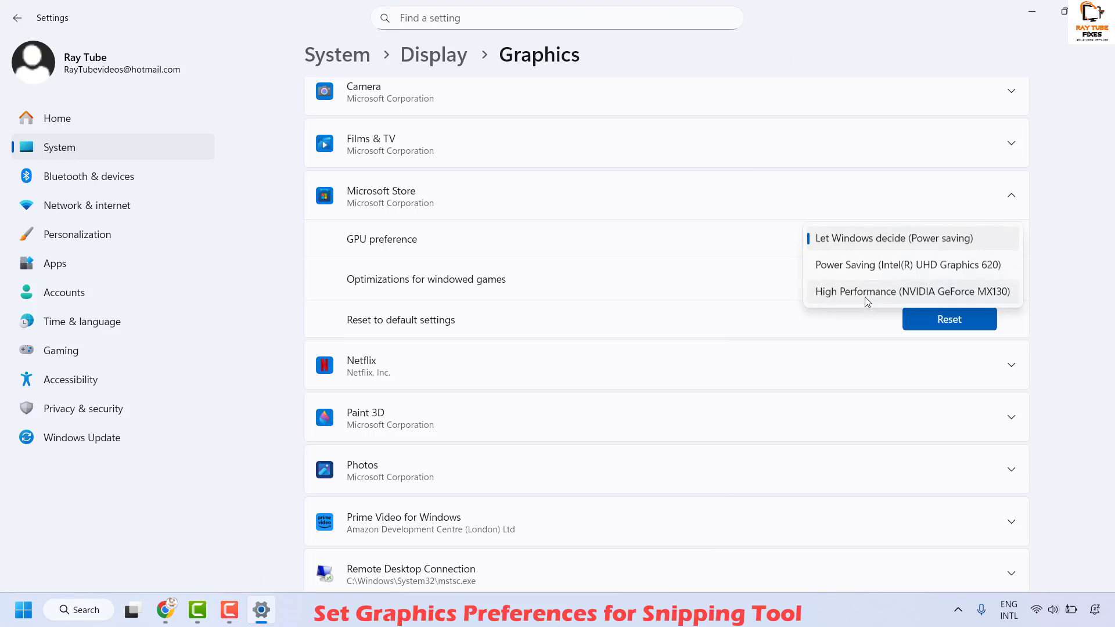
pyautogui.click(929, 294)
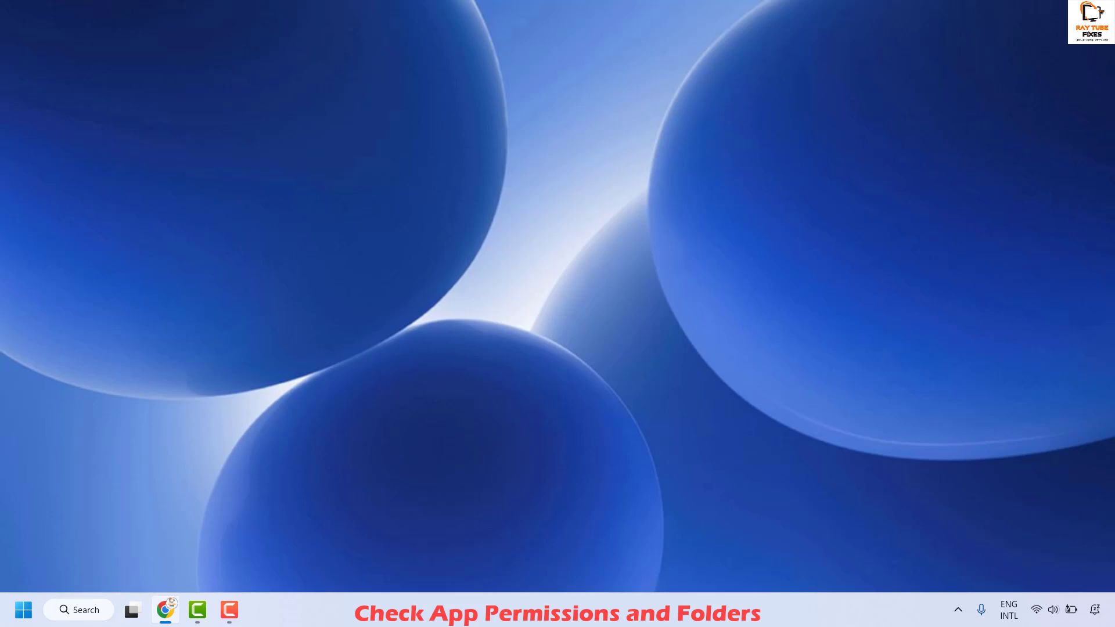
# Step: Launch Snipping Tool from search, maximize it, and show its Settings page
pyautogui.click(92, 618)
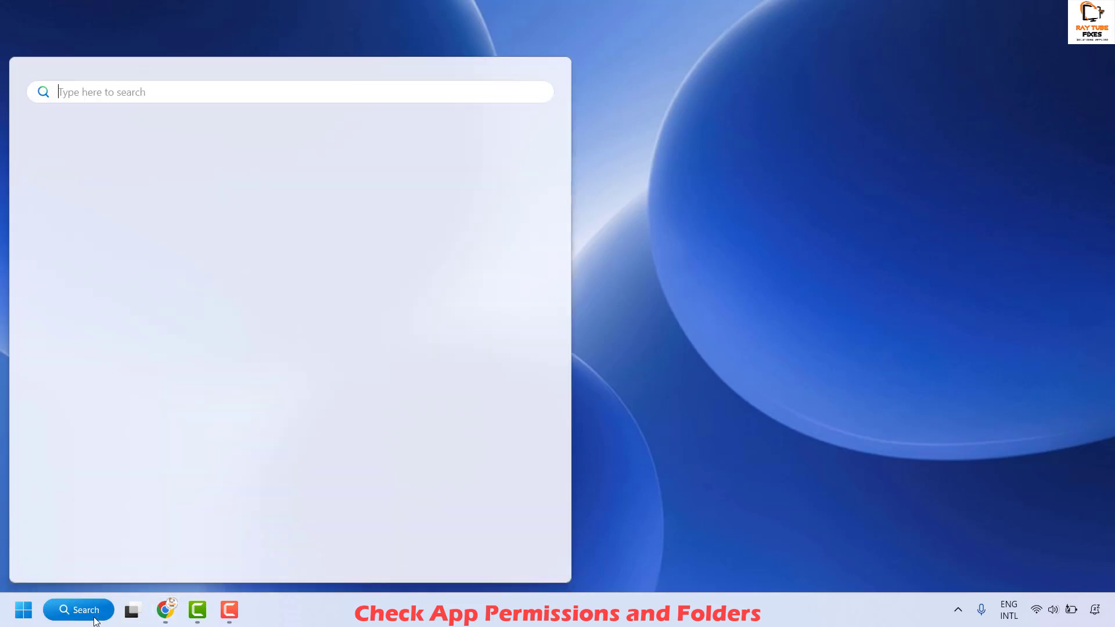
pyautogui.write('snipping tool')
pyautogui.press('Return')
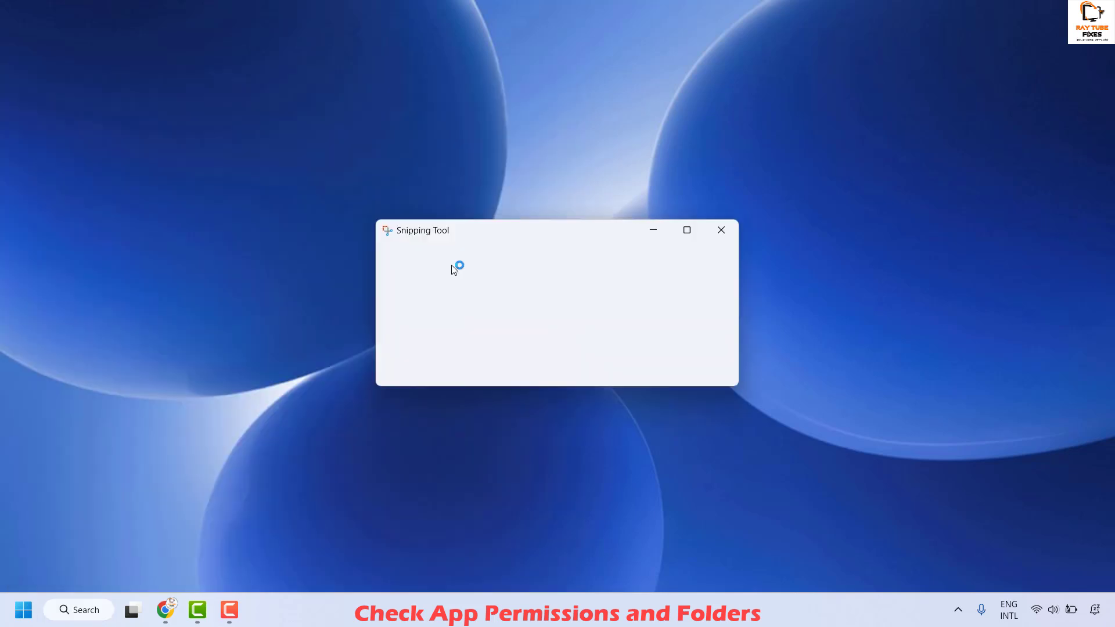
pyautogui.click(687, 230)
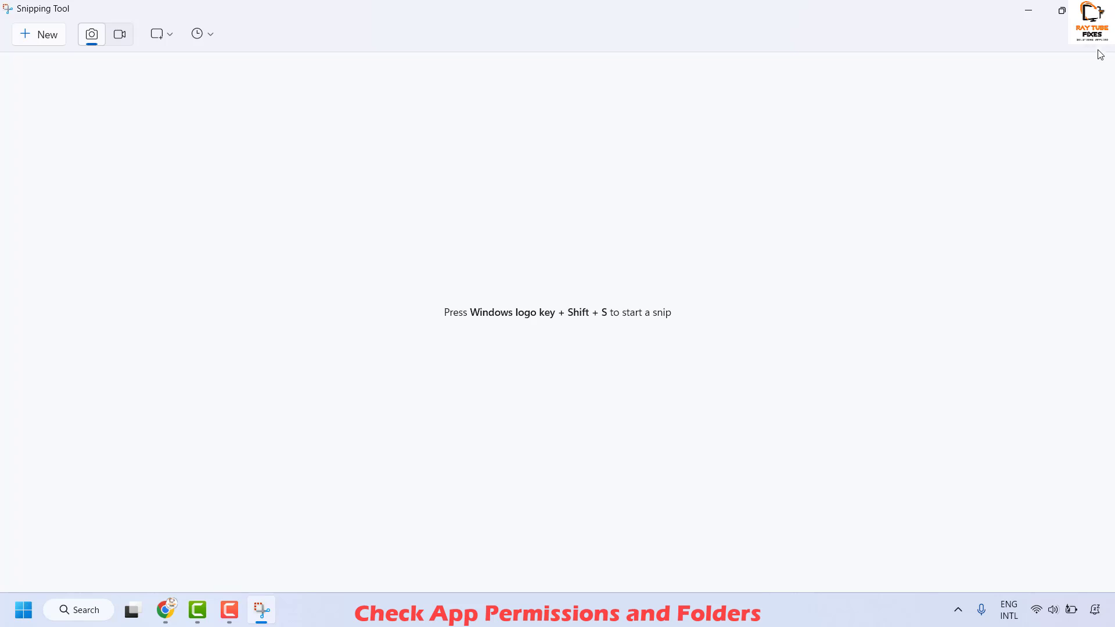
pyautogui.click(1100, 44)
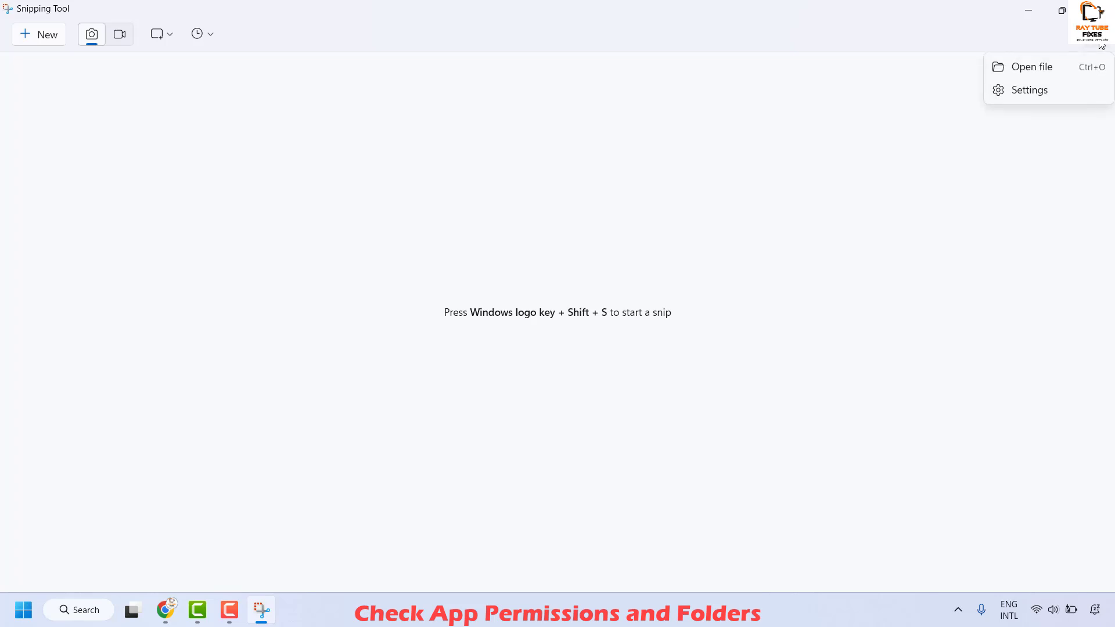
pyautogui.click(1029, 90)
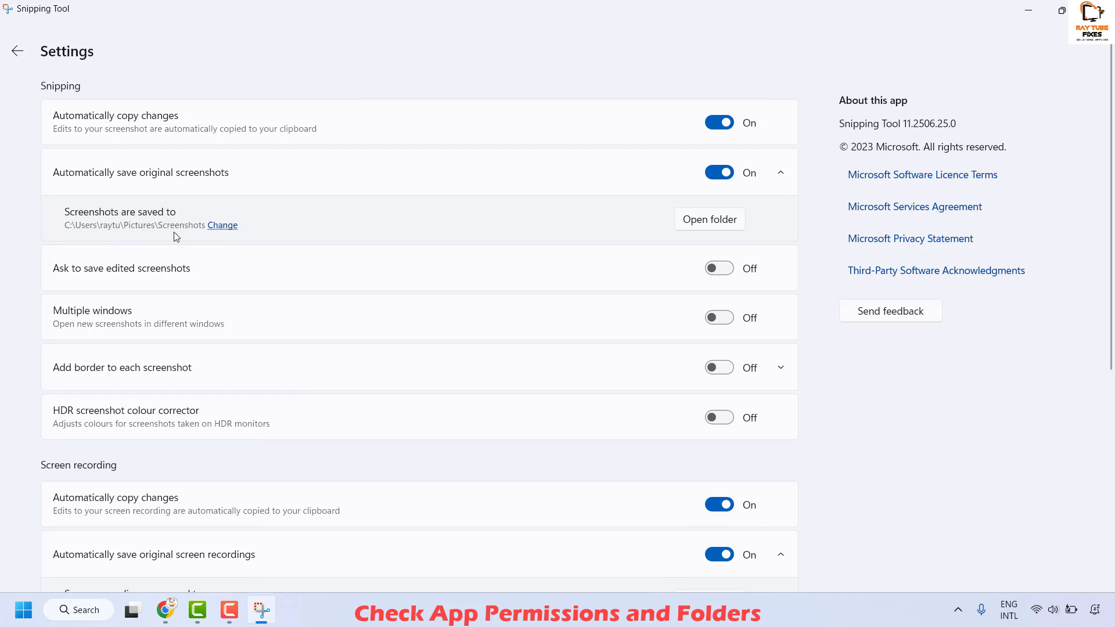
pyautogui.click(235, 226)
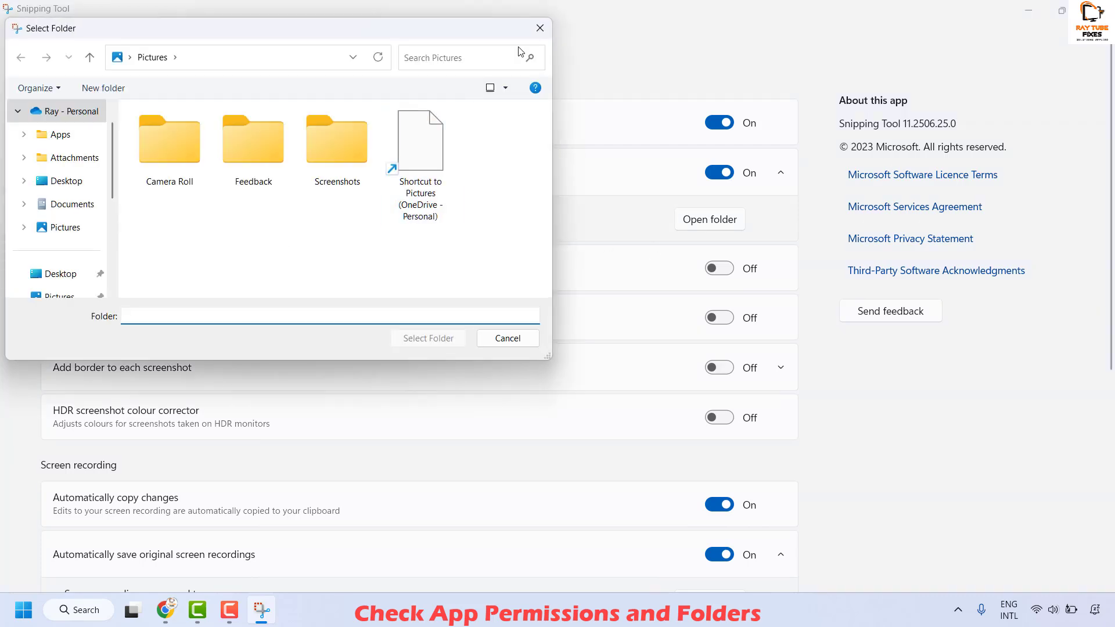
pyautogui.click(539, 30)
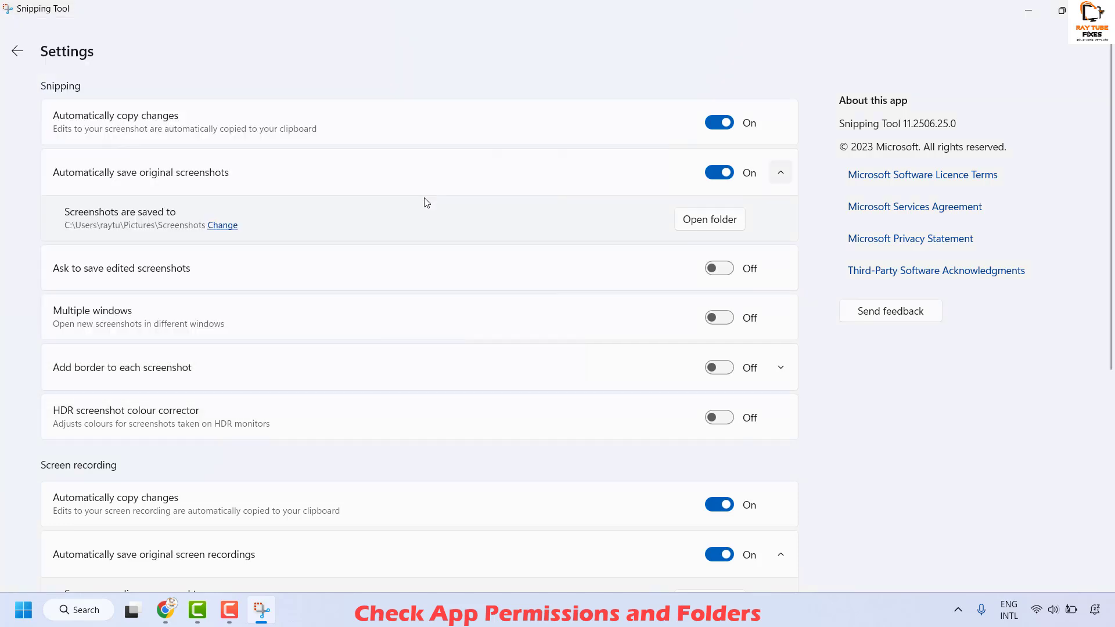
pyautogui.click(228, 228)
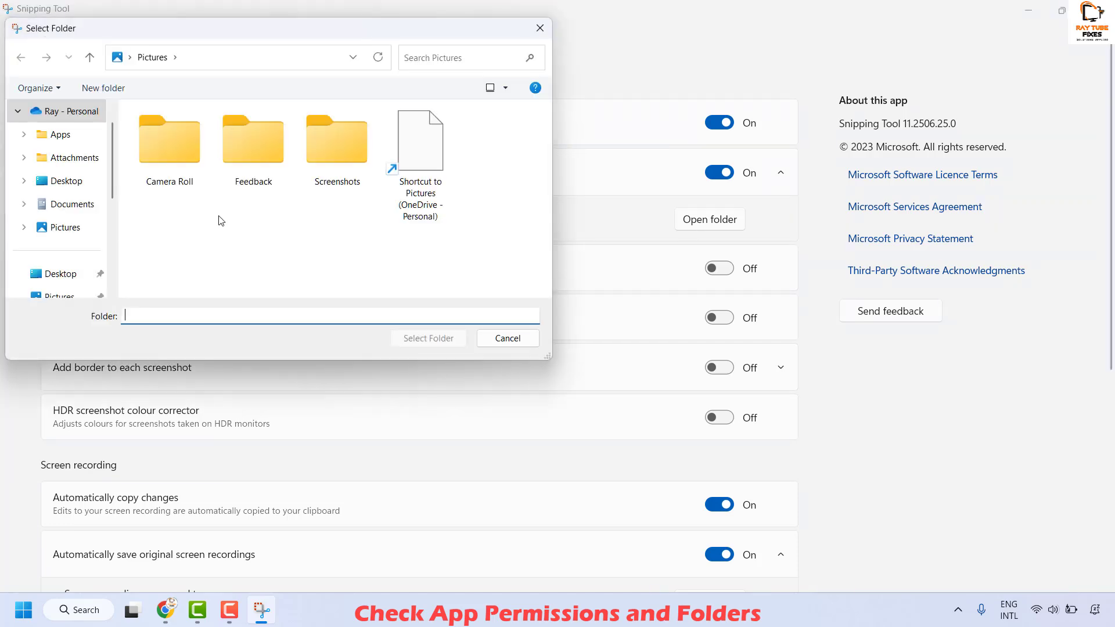
pyautogui.click(540, 28)
pyautogui.scroll(-3, 180, 429)
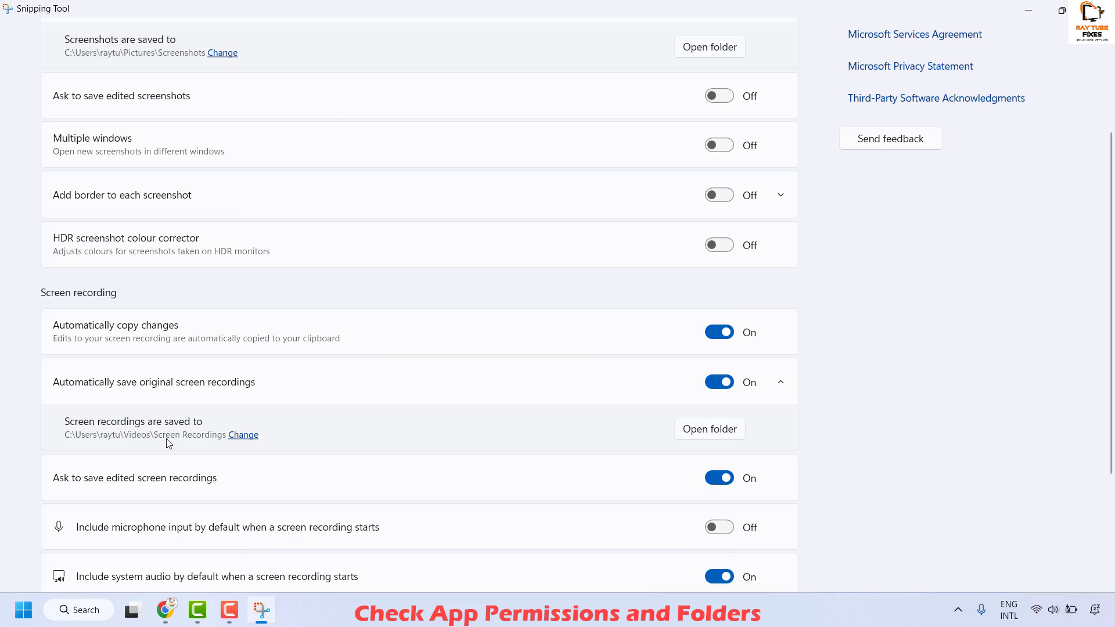
pyautogui.scroll(-3, 169, 444)
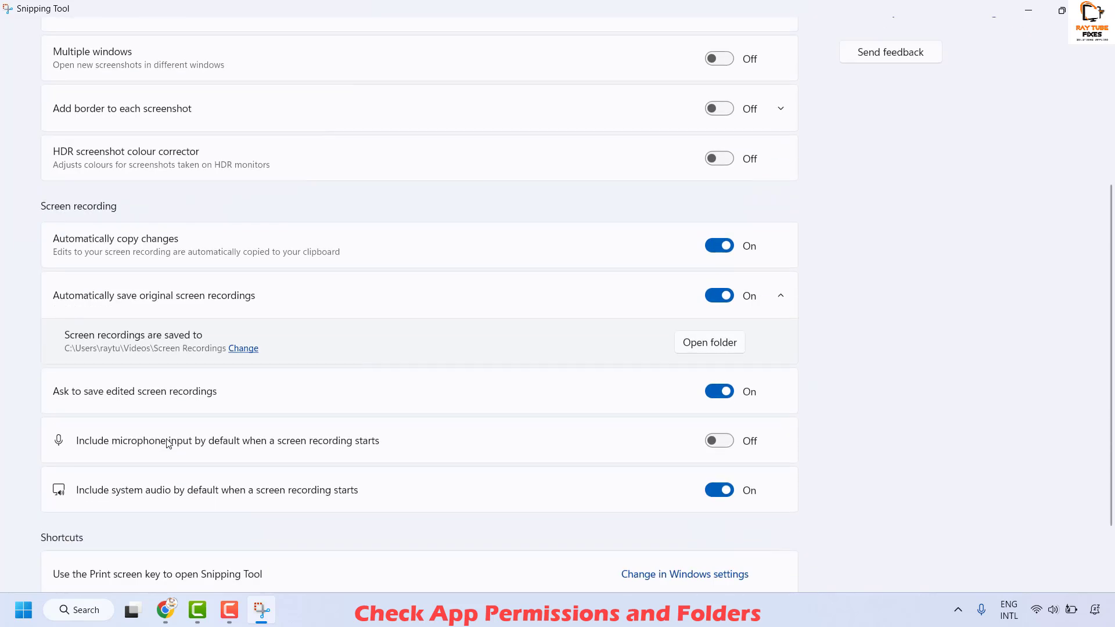
# Step: Change the screen recordings save folder to Documents, then close Snipping Tool
pyautogui.click(243, 350)
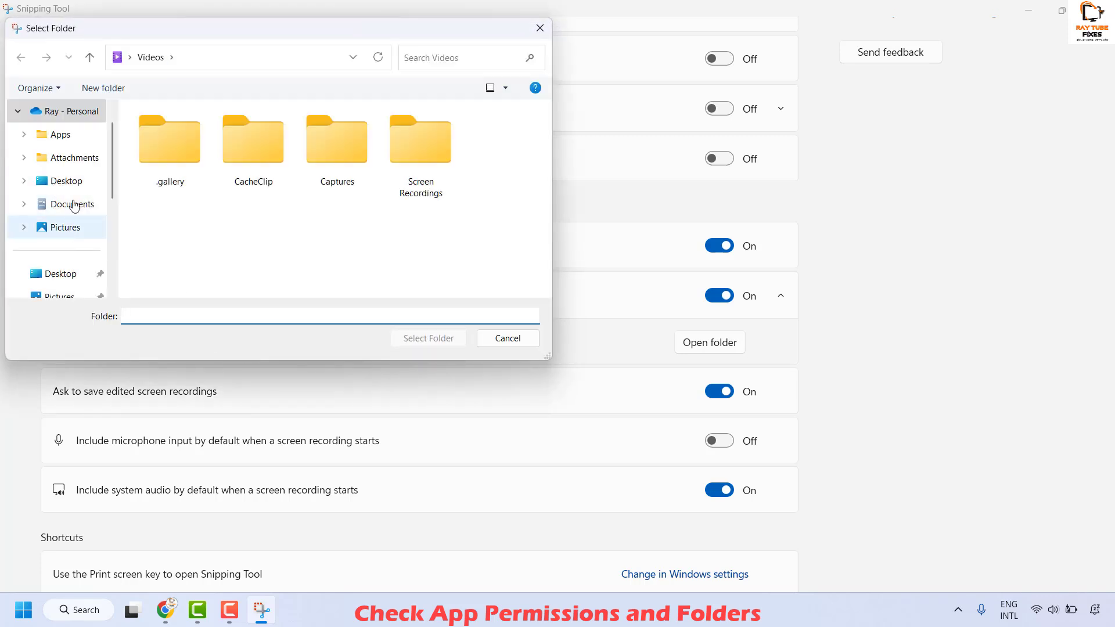
pyautogui.click(72, 205)
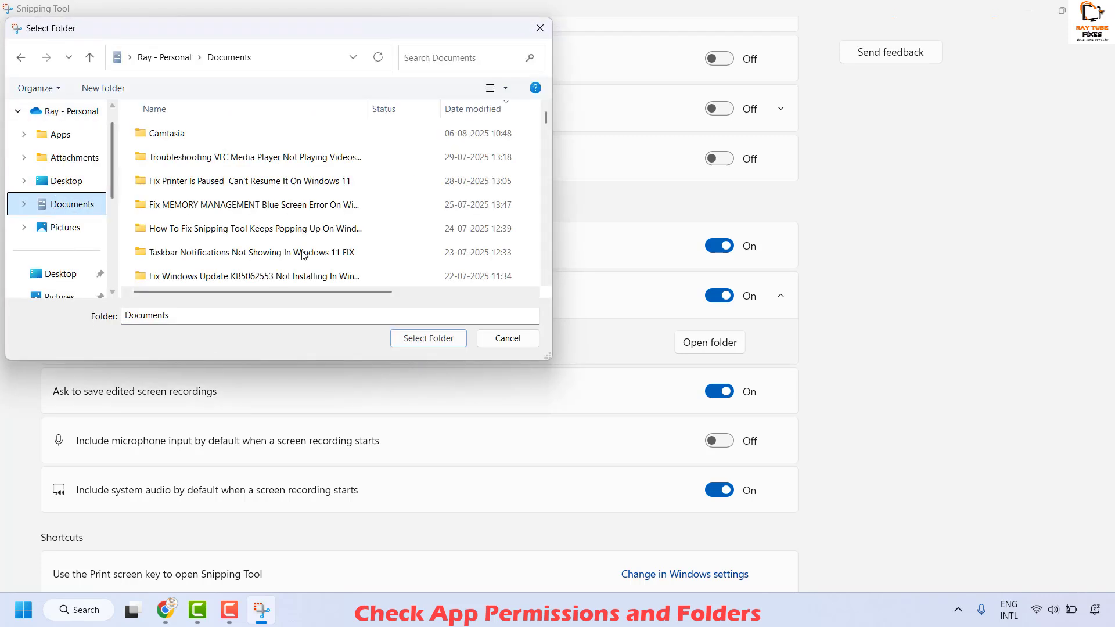
pyautogui.click(433, 343)
pyautogui.scroll(-2, 486, 417)
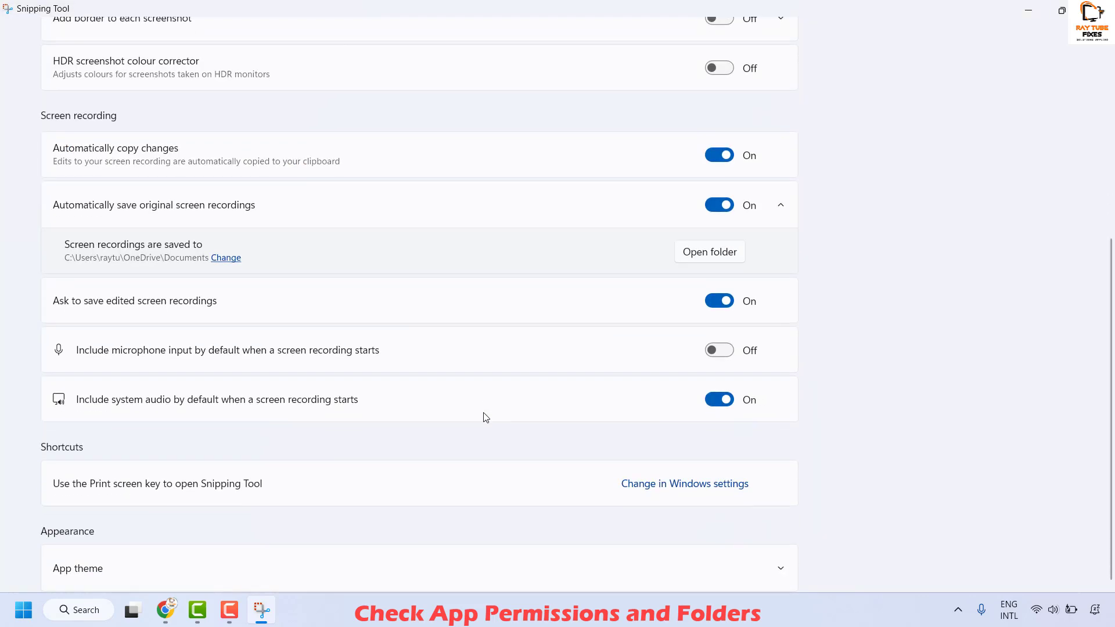
pyautogui.hotkey('alt', 'F4')
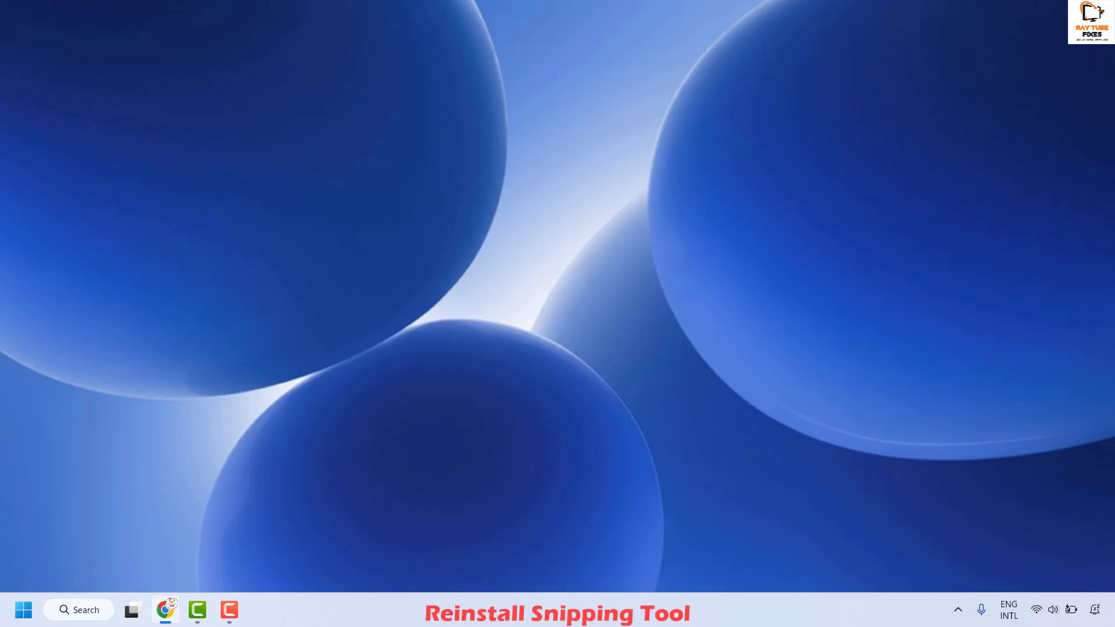
# Step: Search 'snipp', bring up Snipping Tool's result options, dismiss them without uninstalling, and close search
pyautogui.click(81, 611)
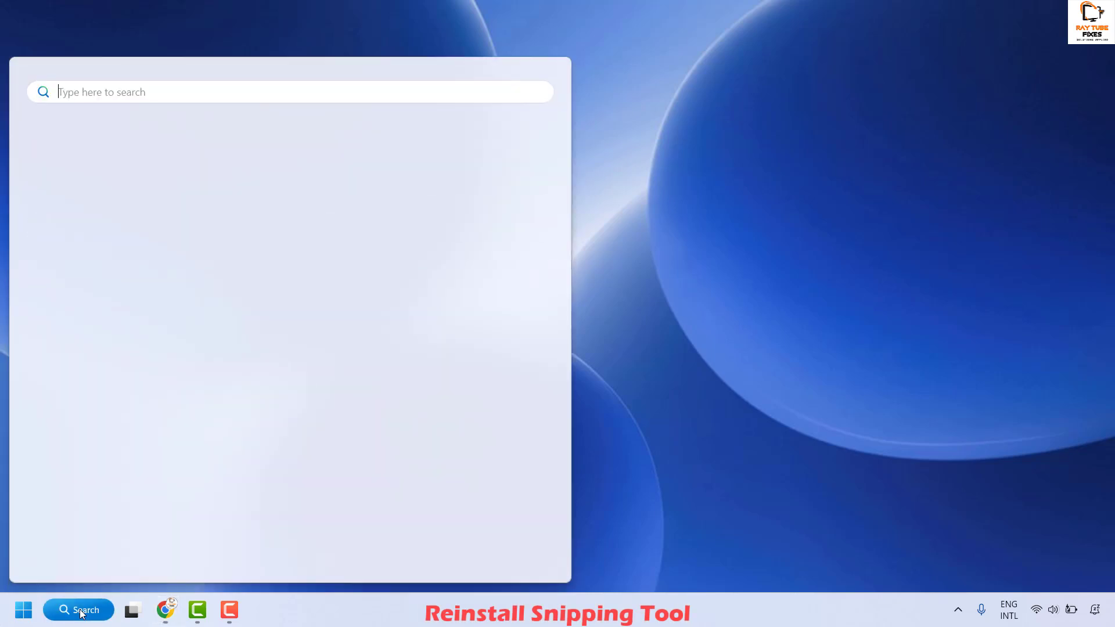
pyautogui.write('snipp')
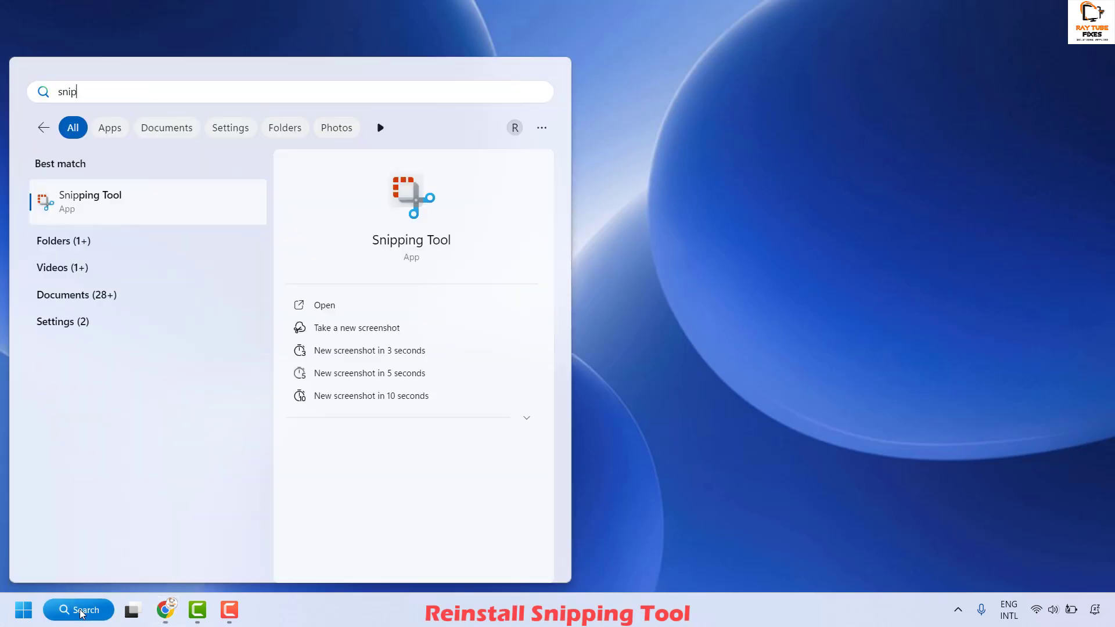
pyautogui.rightClick(122, 210)
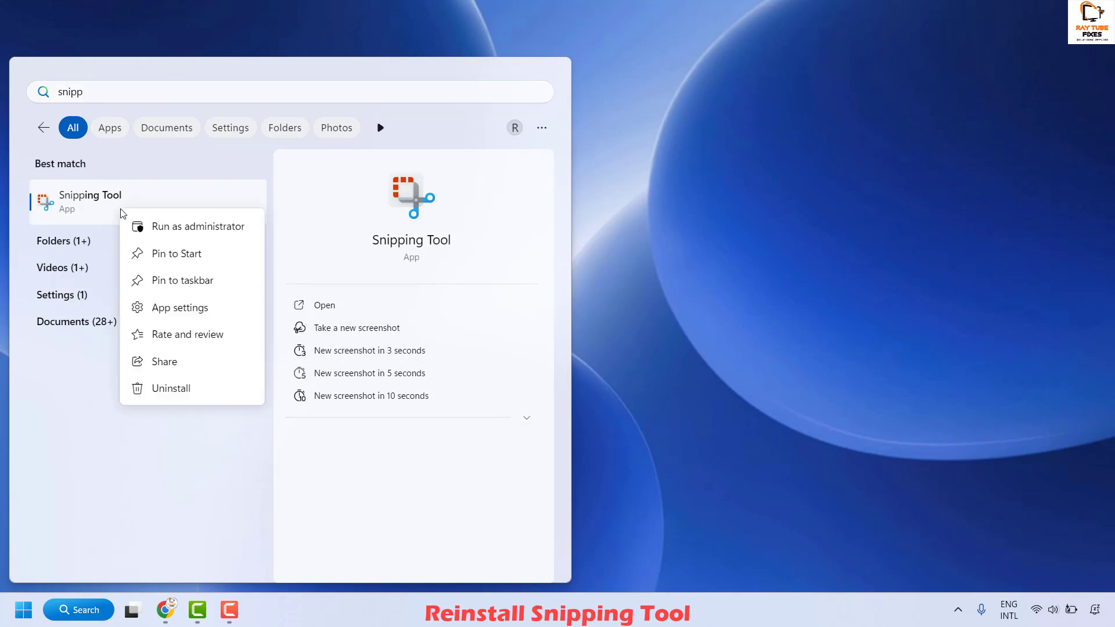
pyautogui.click(166, 397)
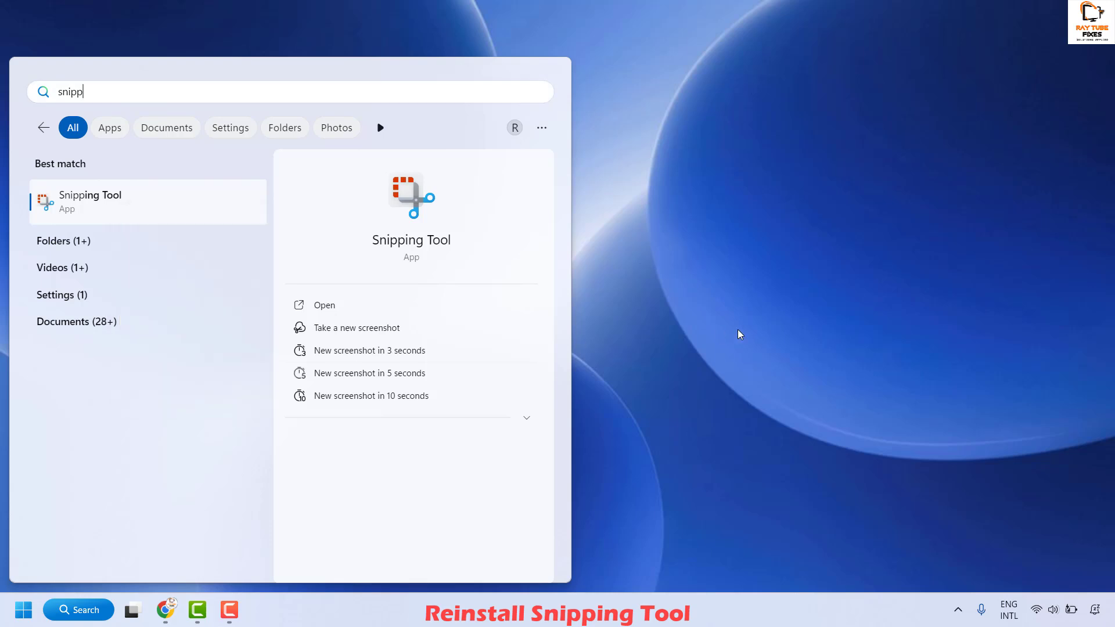
pyautogui.click(730, 334)
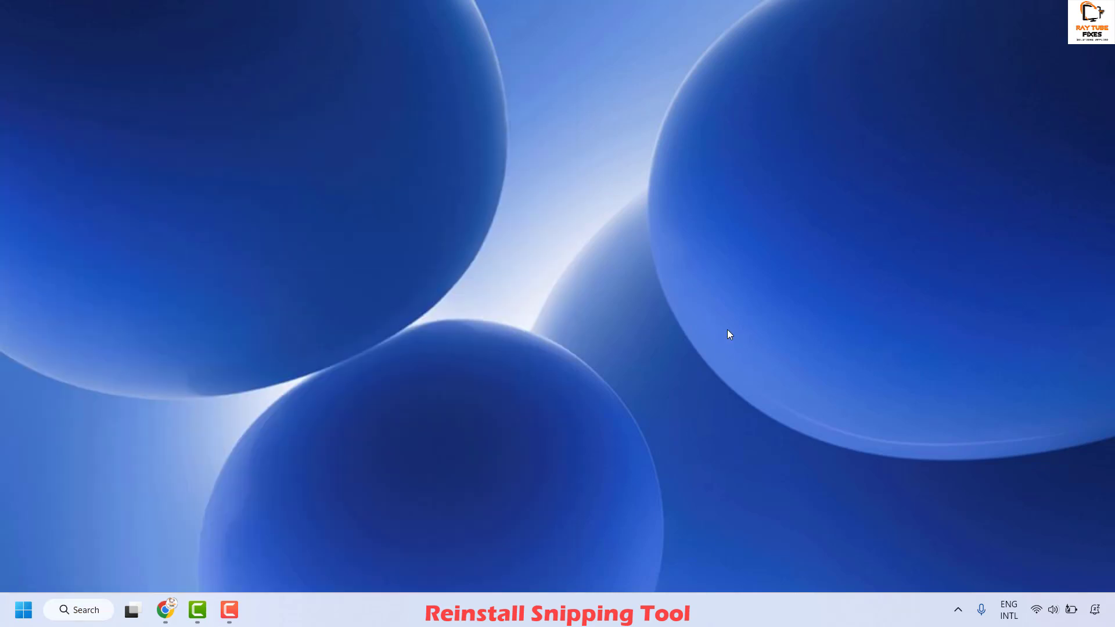
# Step: Open Microsoft Store from a Windows search for 'micr'
pyautogui.click(78, 610)
pyautogui.write('micr')
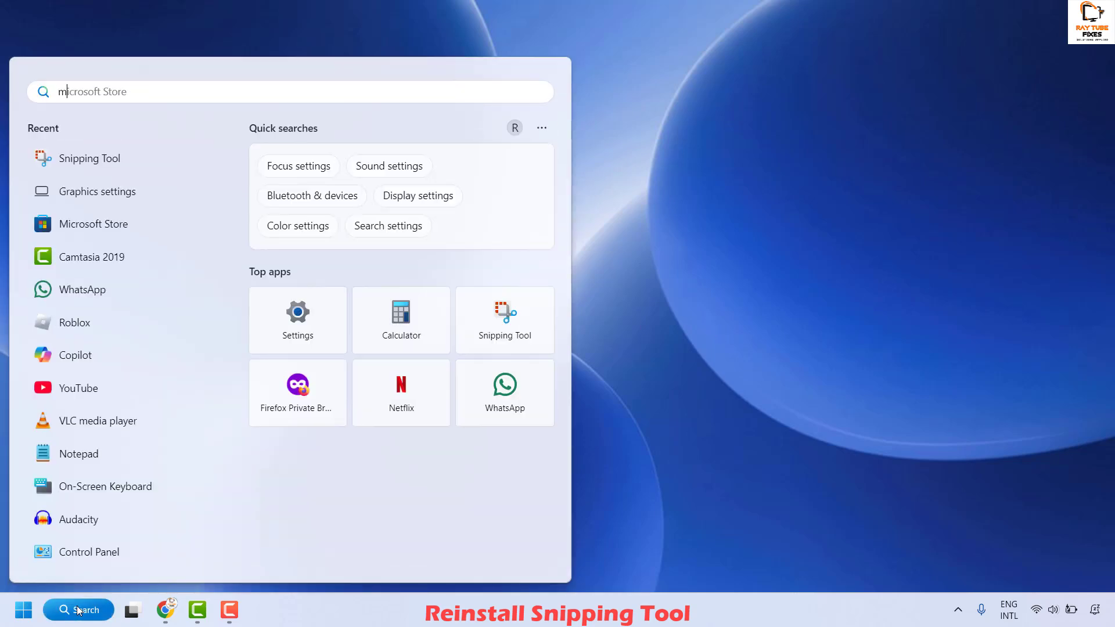
pyautogui.click(144, 219)
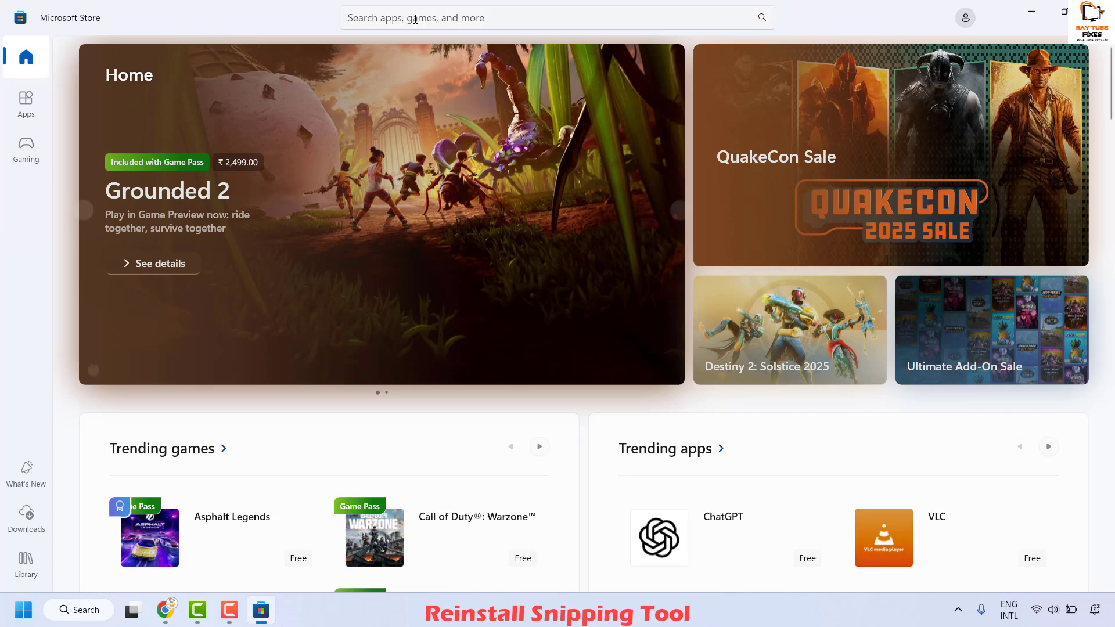
# Step: Search the Store for 'snipping tool' and open the Snipping Tool product page
pyautogui.click(416, 23)
pyautogui.write('snipping tool')
pyautogui.press('Return')
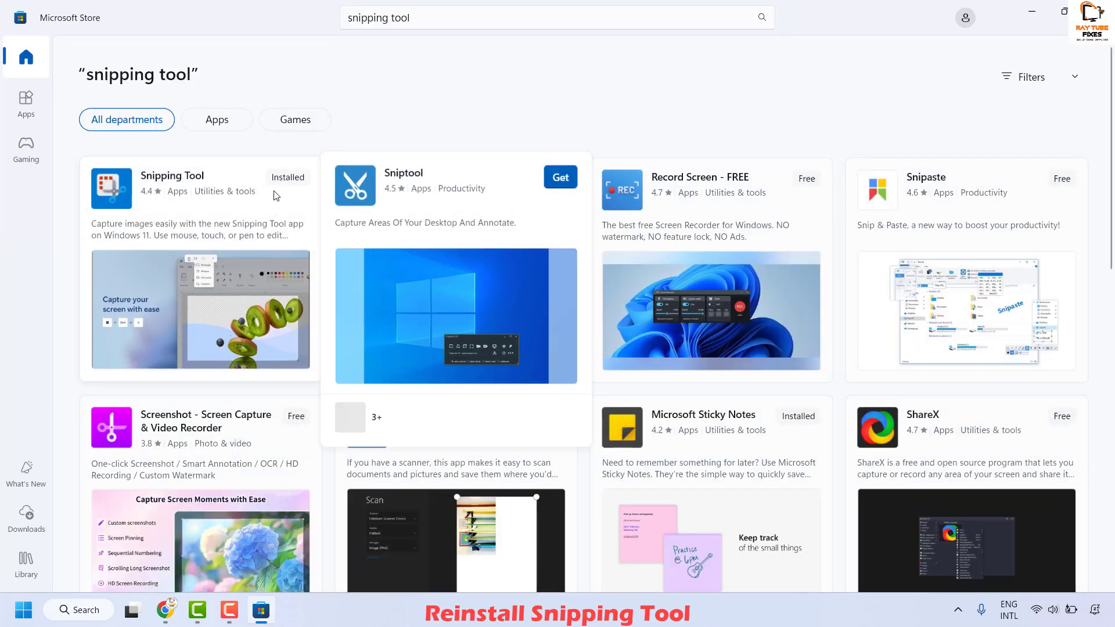
pyautogui.moveTo(240, 197)
pyautogui.click(280, 204)
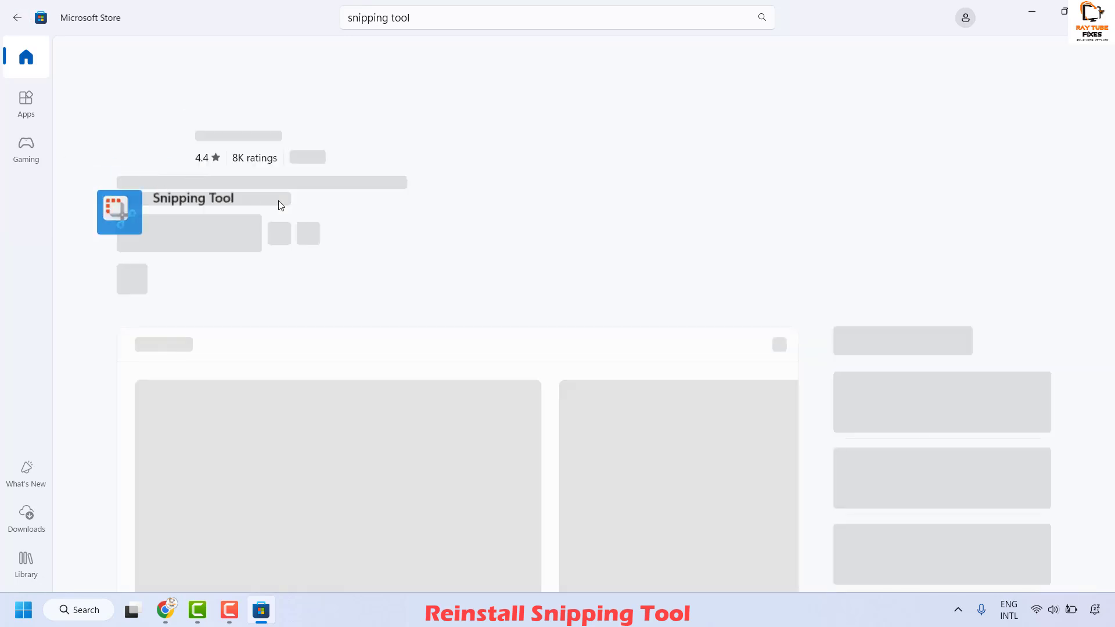